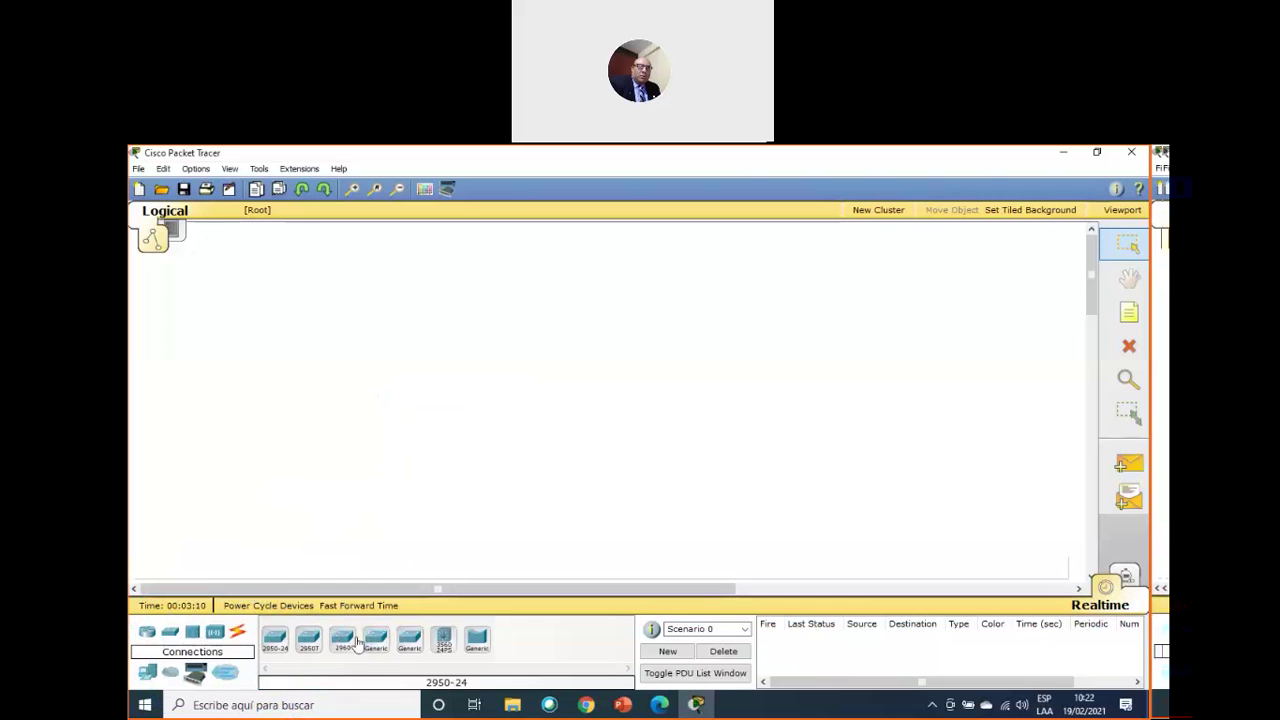
pyautogui.click(192, 632)
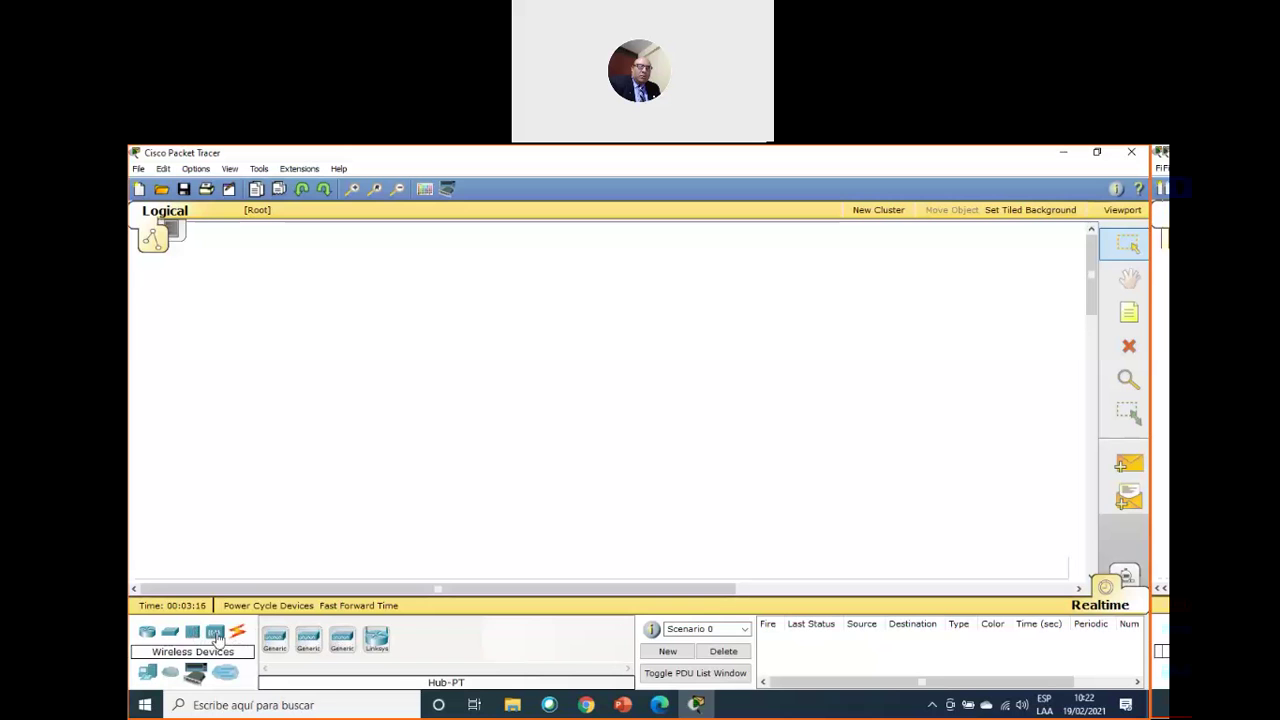
pyautogui.click(239, 634)
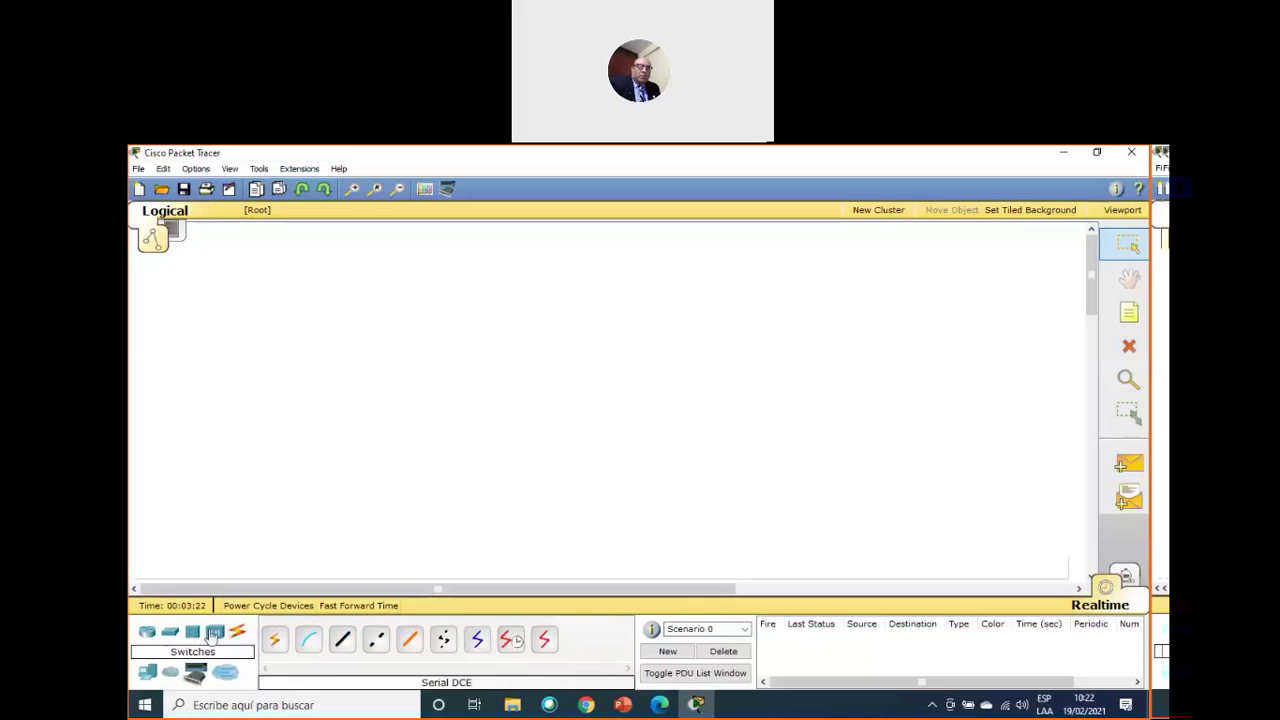
pyautogui.click(310, 644)
# Check the lab's topology diagram in the 1_1.pdf document in the browser, and return to Cisco Packet Tracer.
pyautogui.click(548, 702)
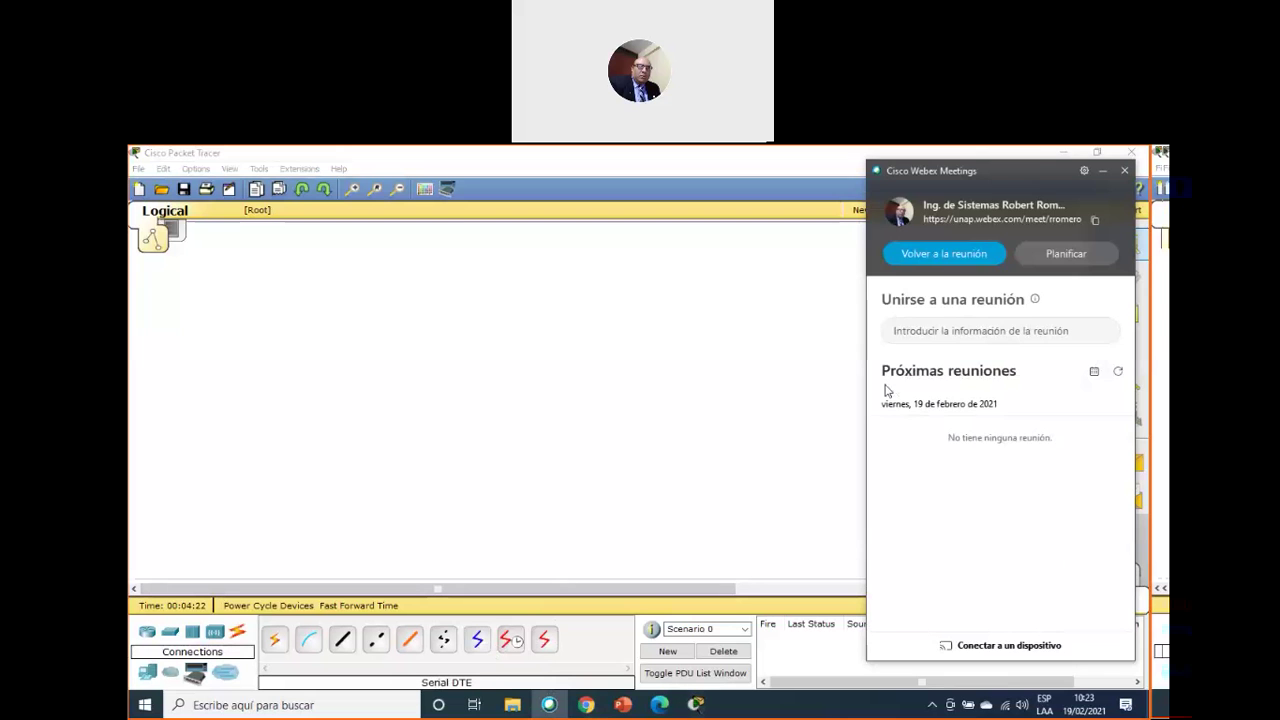
pyautogui.click(548, 704)
pyautogui.click(656, 705)
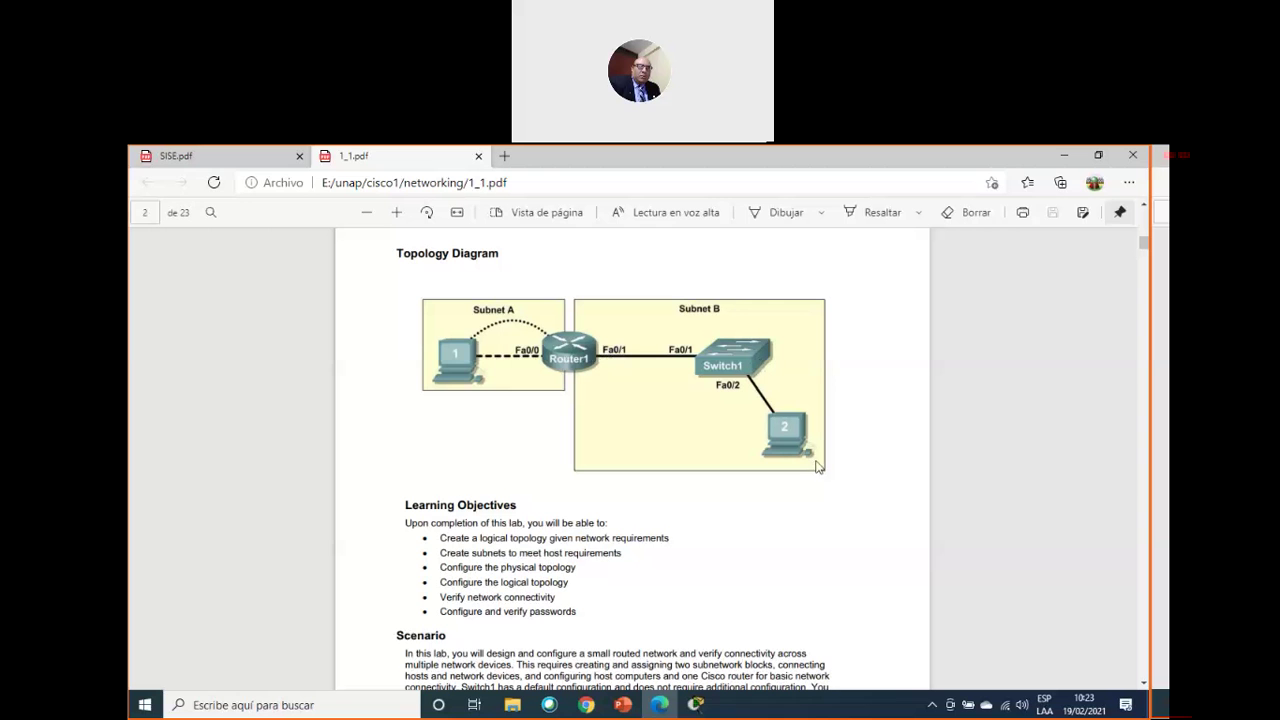
pyautogui.click(694, 704)
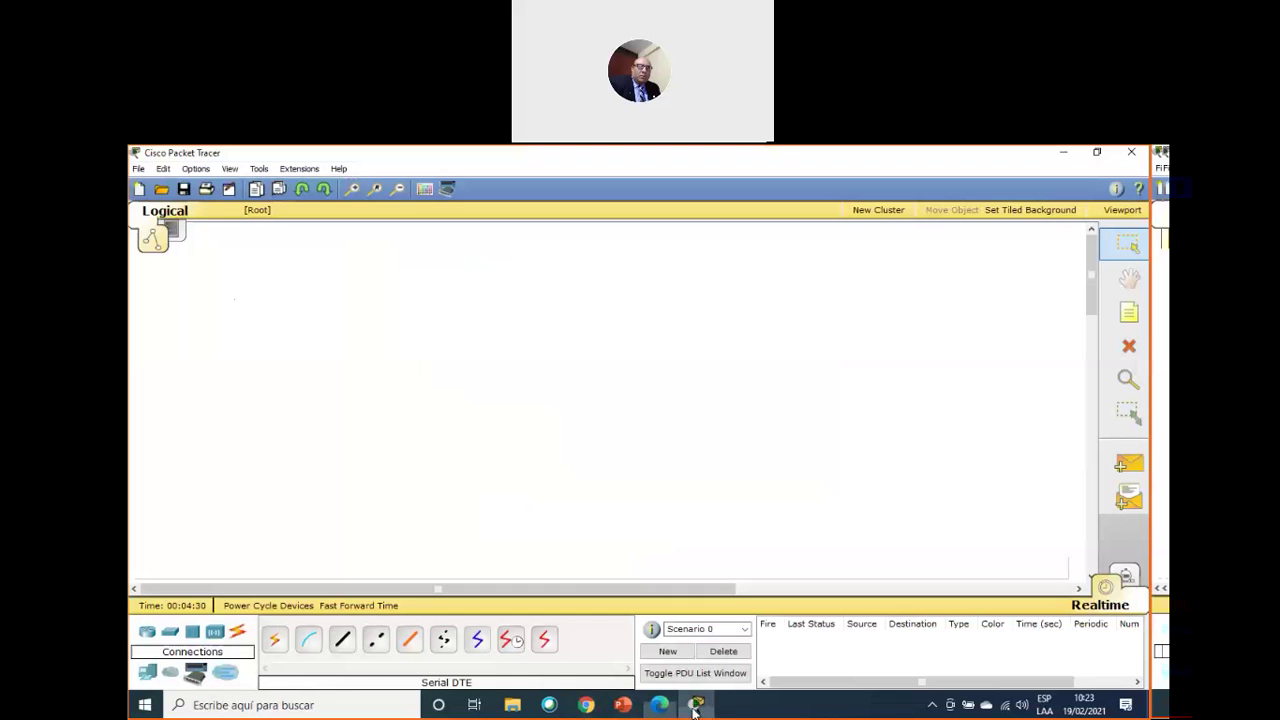
# Place a generic PC-PT end device in the upper-left area of the logical workspace.
pyautogui.click(150, 674)
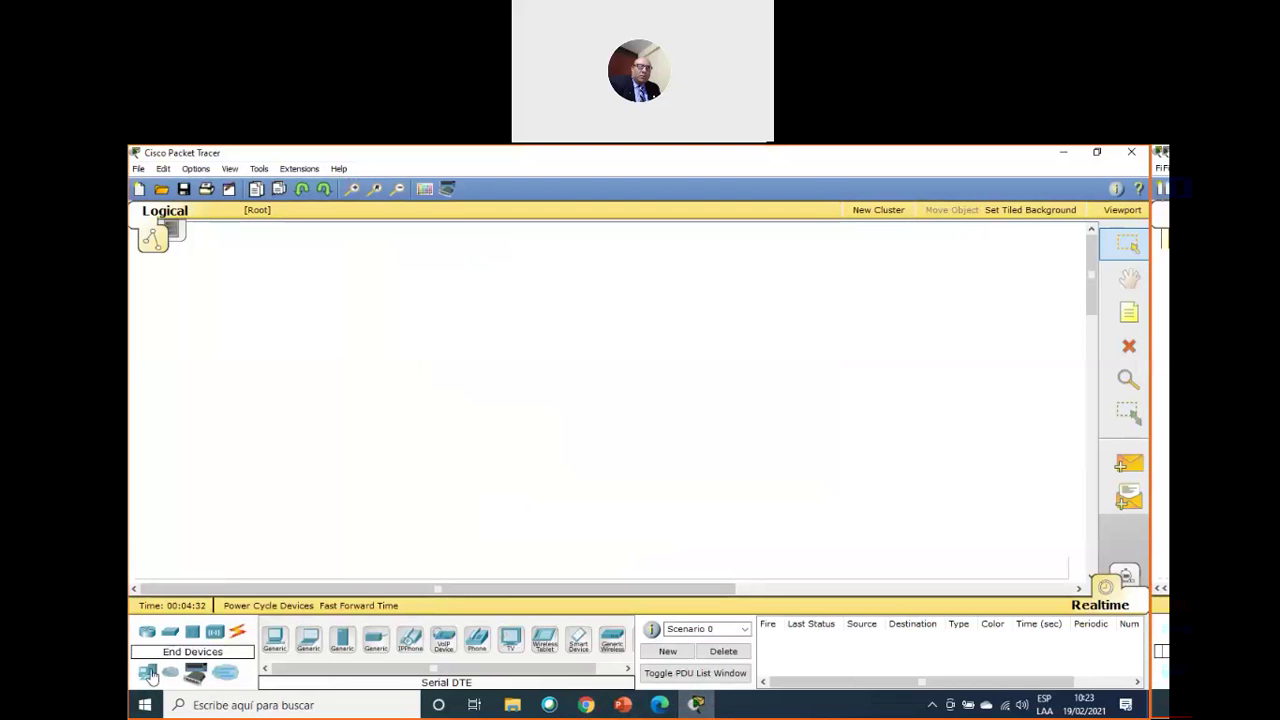
pyautogui.click(276, 640)
pyautogui.click(241, 322)
pyautogui.click(241, 322)
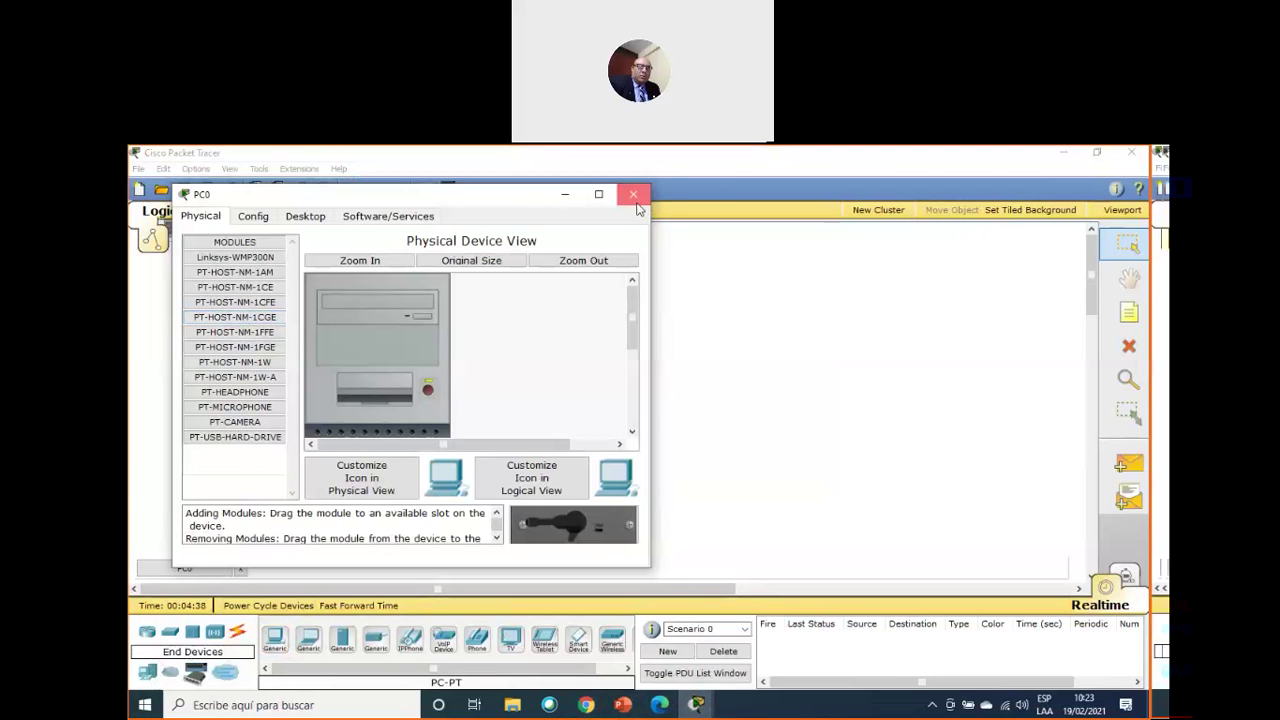
pyautogui.click(633, 194)
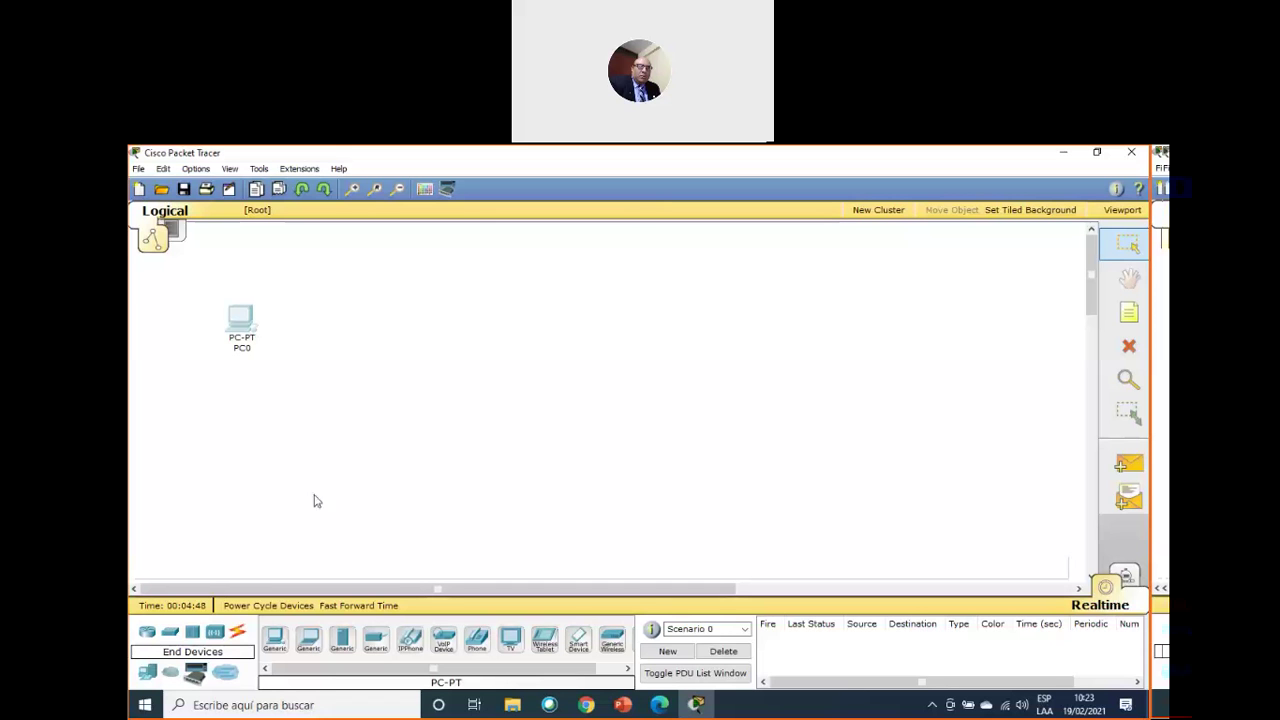
# Add a generic Router-PT to the right of the PC, level with it.
pyautogui.click(148, 642)
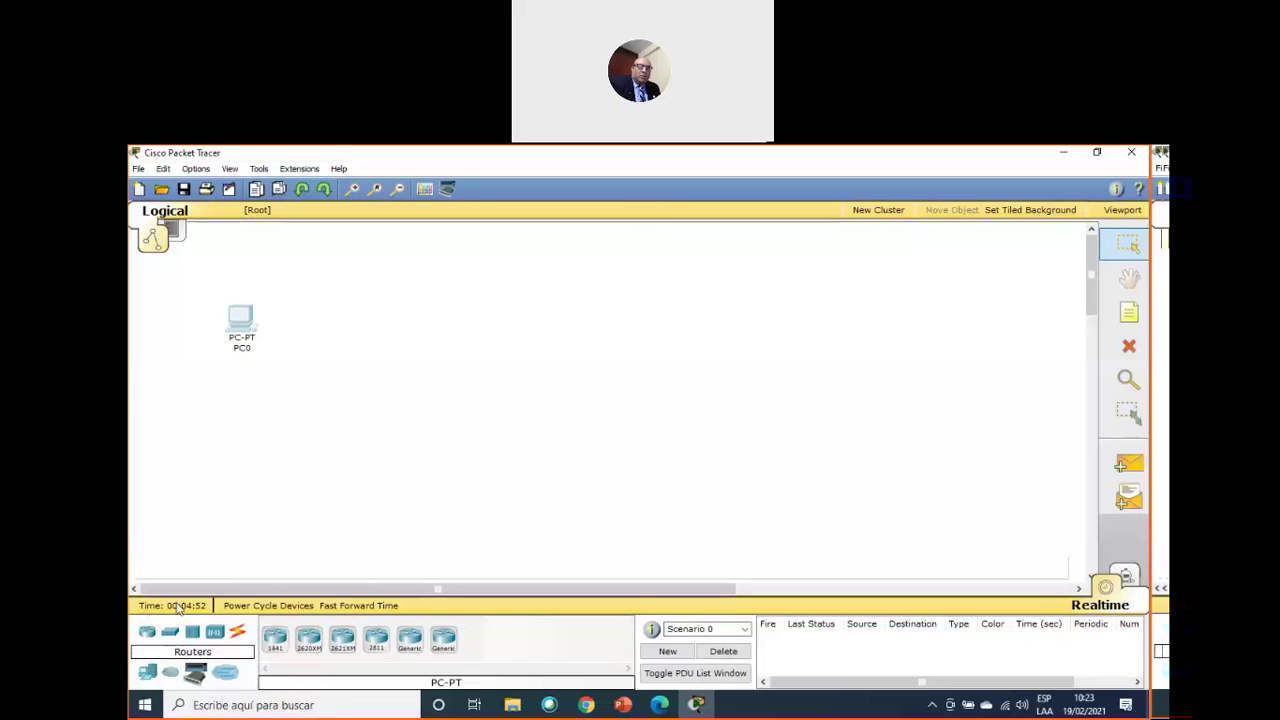
pyautogui.click(409, 645)
pyautogui.click(350, 322)
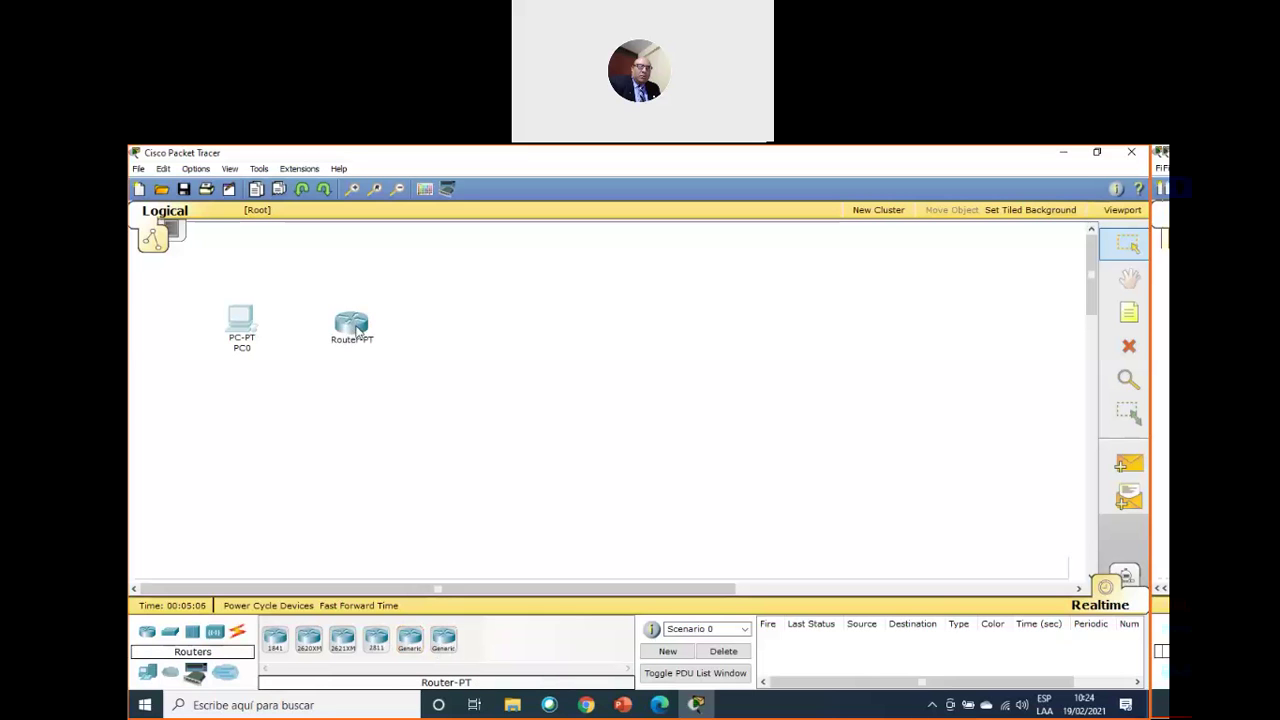
pyautogui.moveTo(366, 322); pyautogui.dragTo(368, 325)
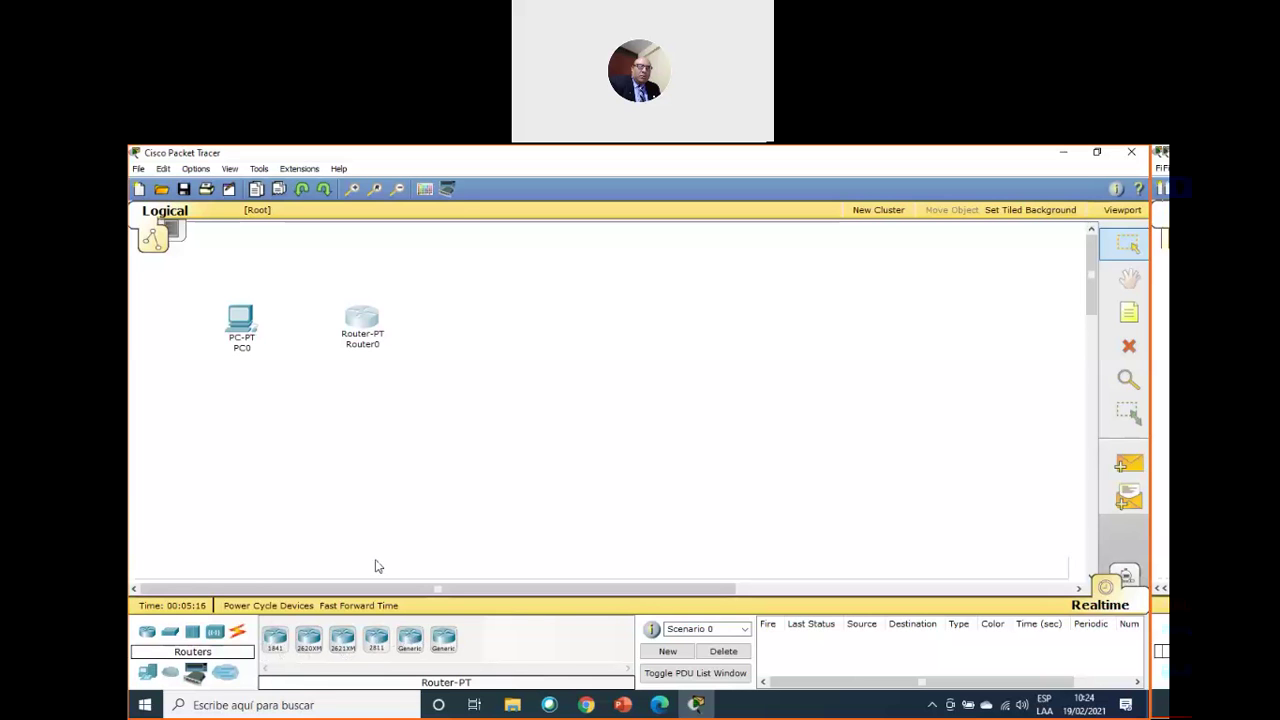
pyautogui.click(413, 275)
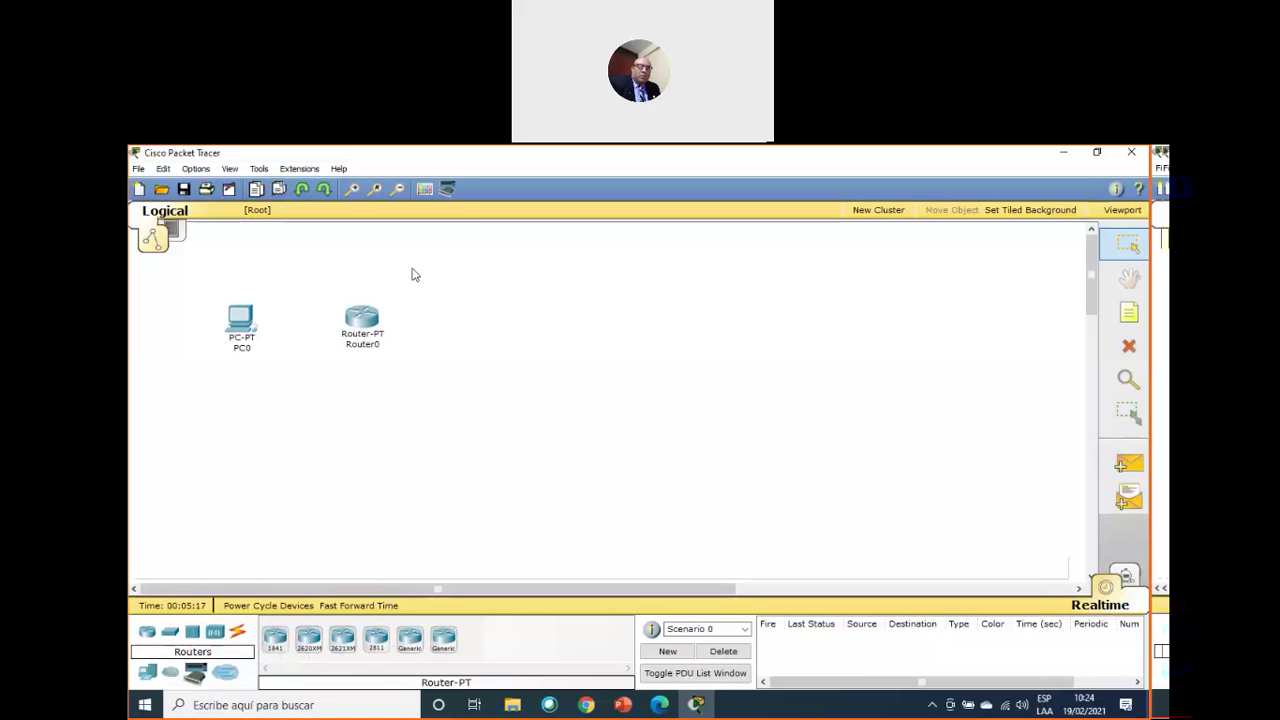
# Add a 2960-24TT switch to the right of the router.
pyautogui.click(170, 640)
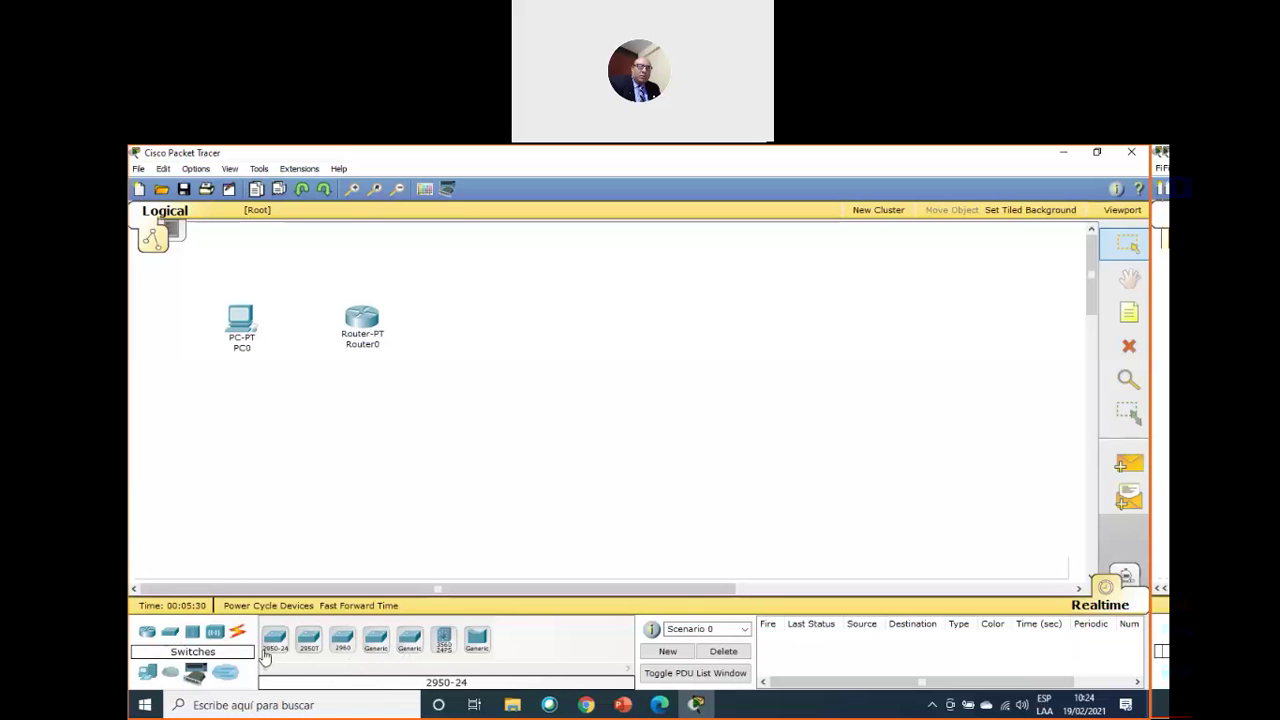
pyautogui.click(342, 638)
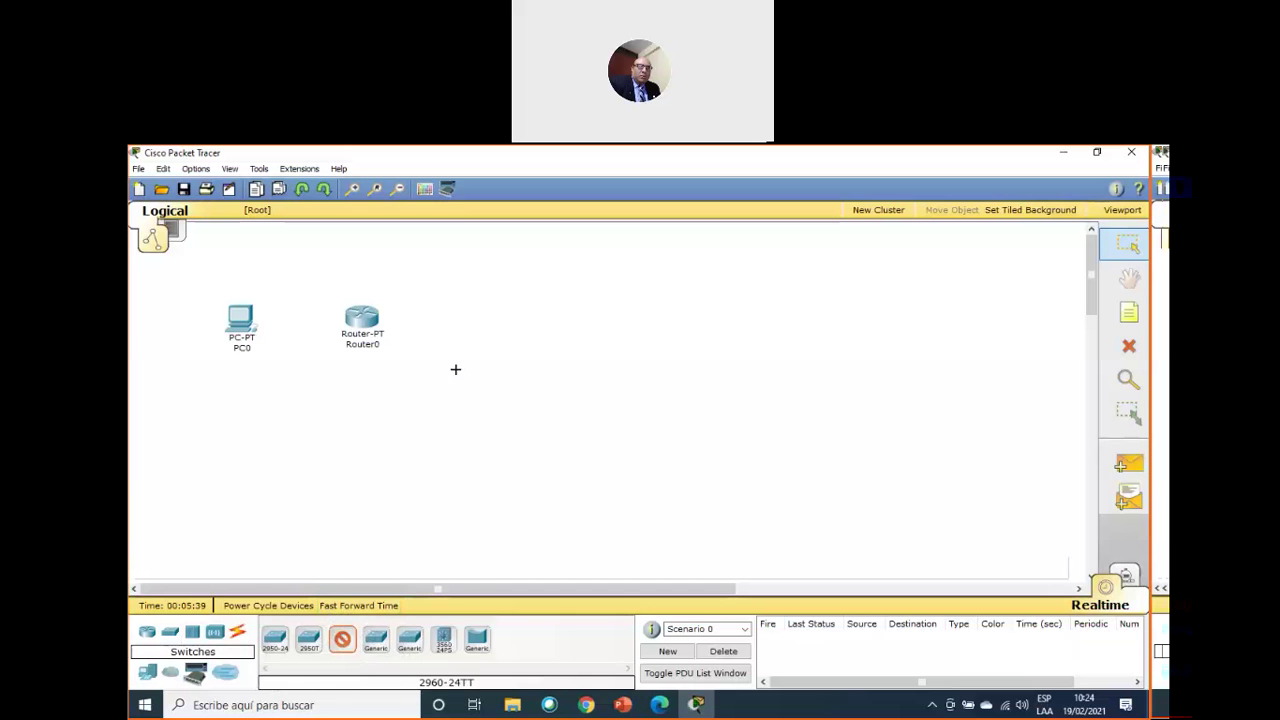
pyautogui.click(509, 319)
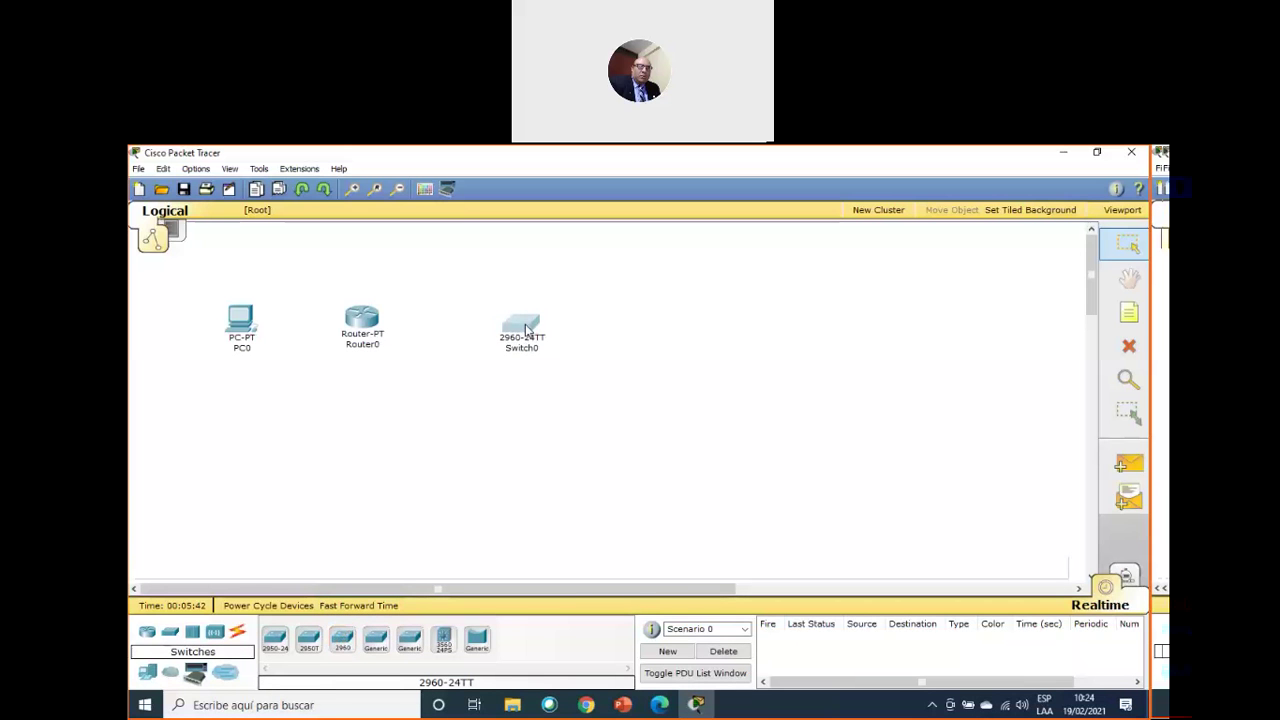
# Add a second generic PC-PT below and to the right of the switch, and align the switch with the router.
pyautogui.click(147, 673)
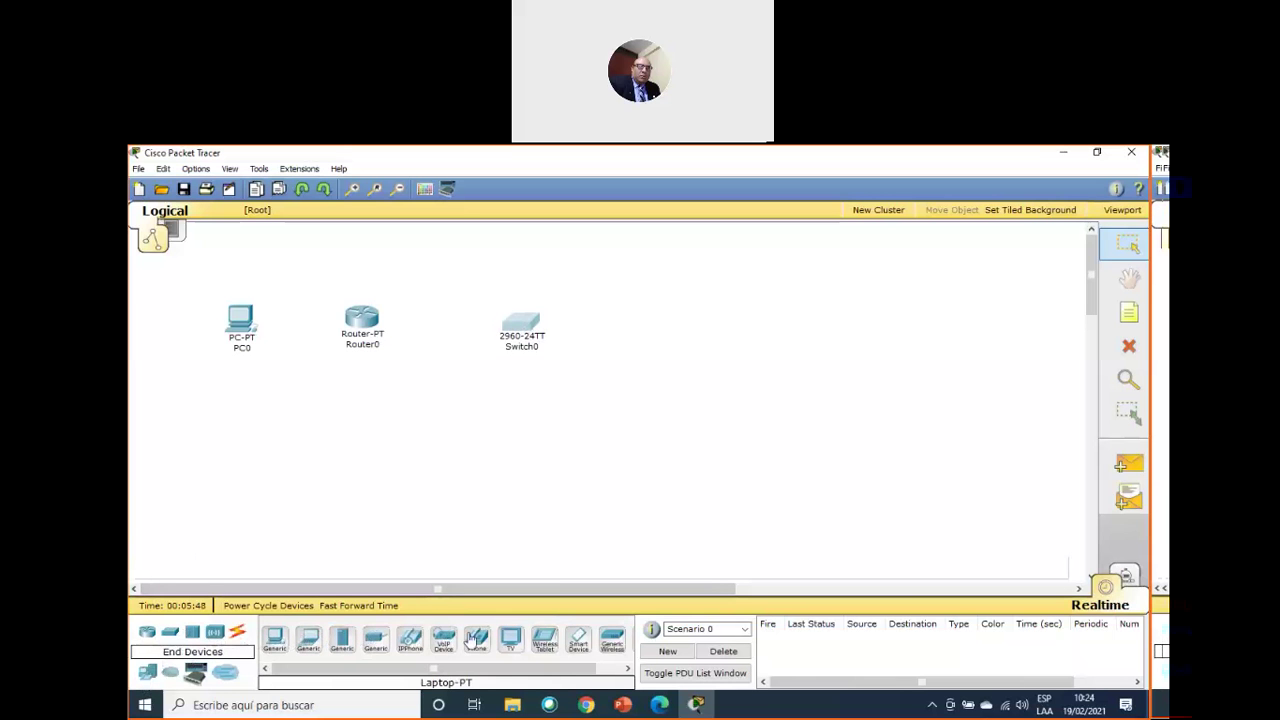
pyautogui.click(274, 638)
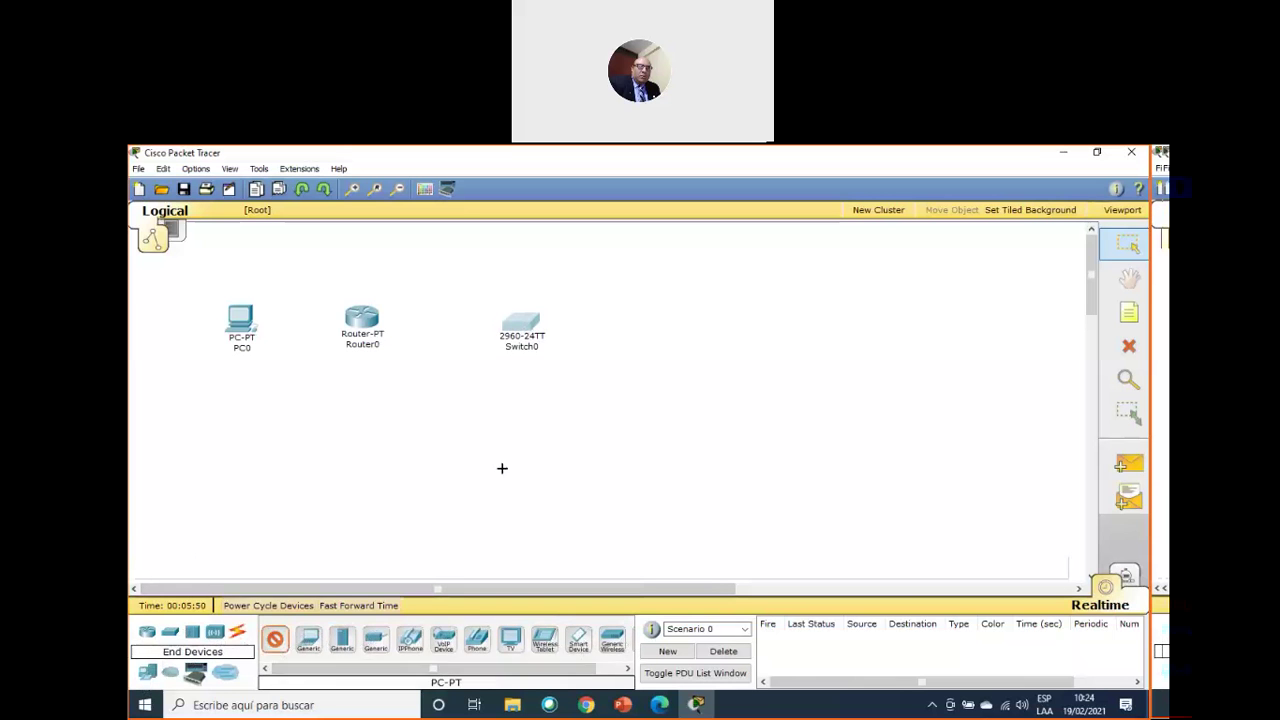
pyautogui.click(600, 391)
pyautogui.moveTo(600, 391)
pyautogui.mouseDown()
pyautogui.moveTo(612, 401)
pyautogui.moveTo(590, 387)
pyautogui.moveTo(603, 390)
pyautogui.mouseUp()
pyautogui.moveTo(524, 328); pyautogui.dragTo(518, 325)
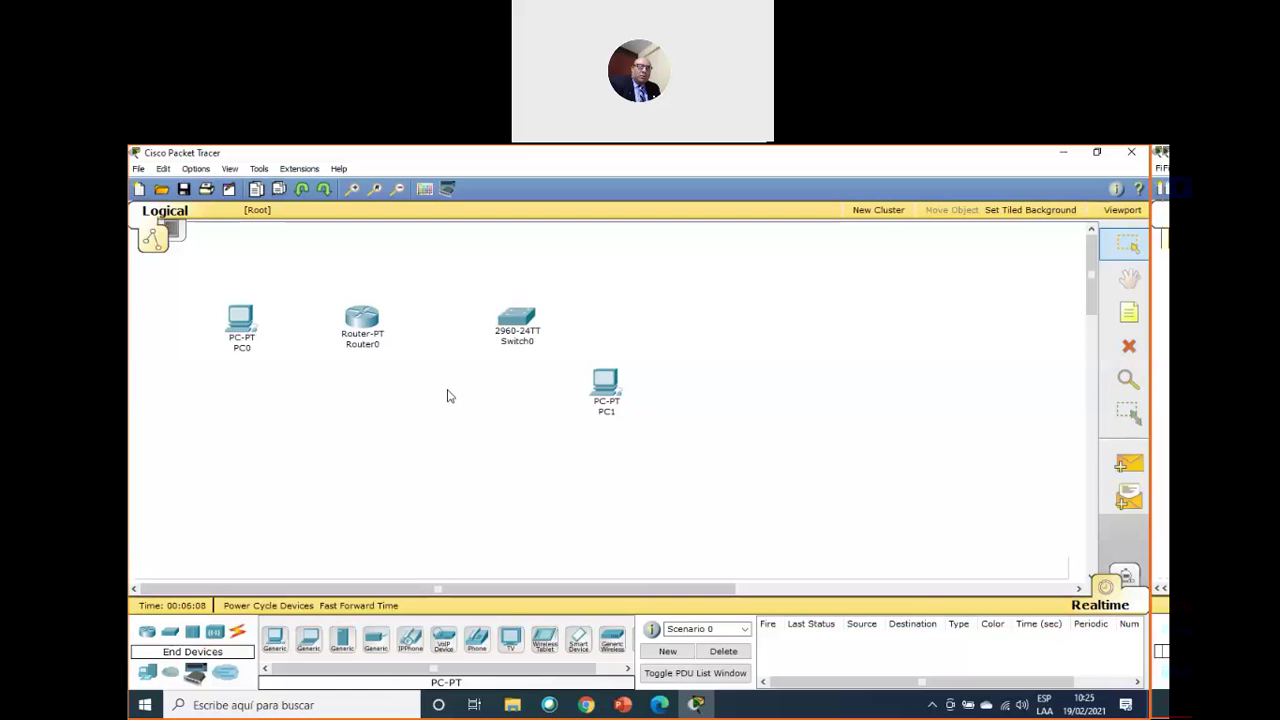
# Shift PC0 and Router0 slightly up and to the left in the enlarged topology.
pyautogui.click(352, 190)
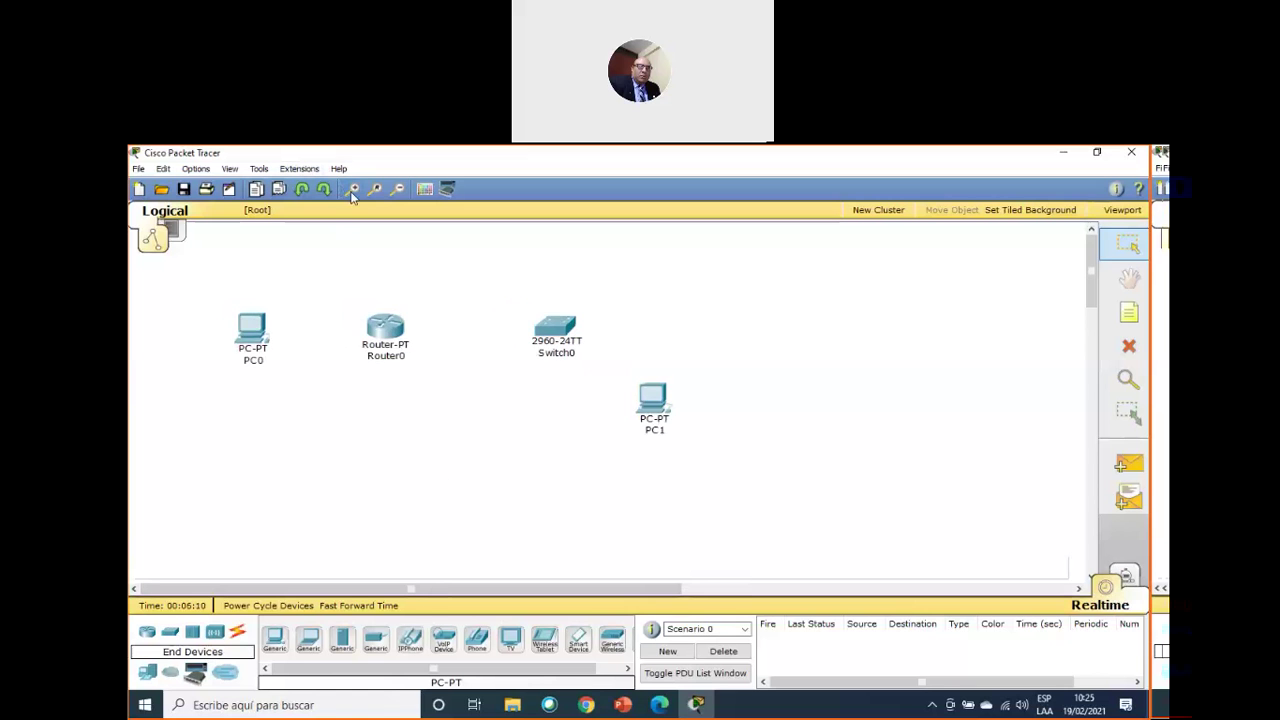
pyautogui.click(352, 190)
pyautogui.click(352, 190)
pyautogui.click(352, 190)
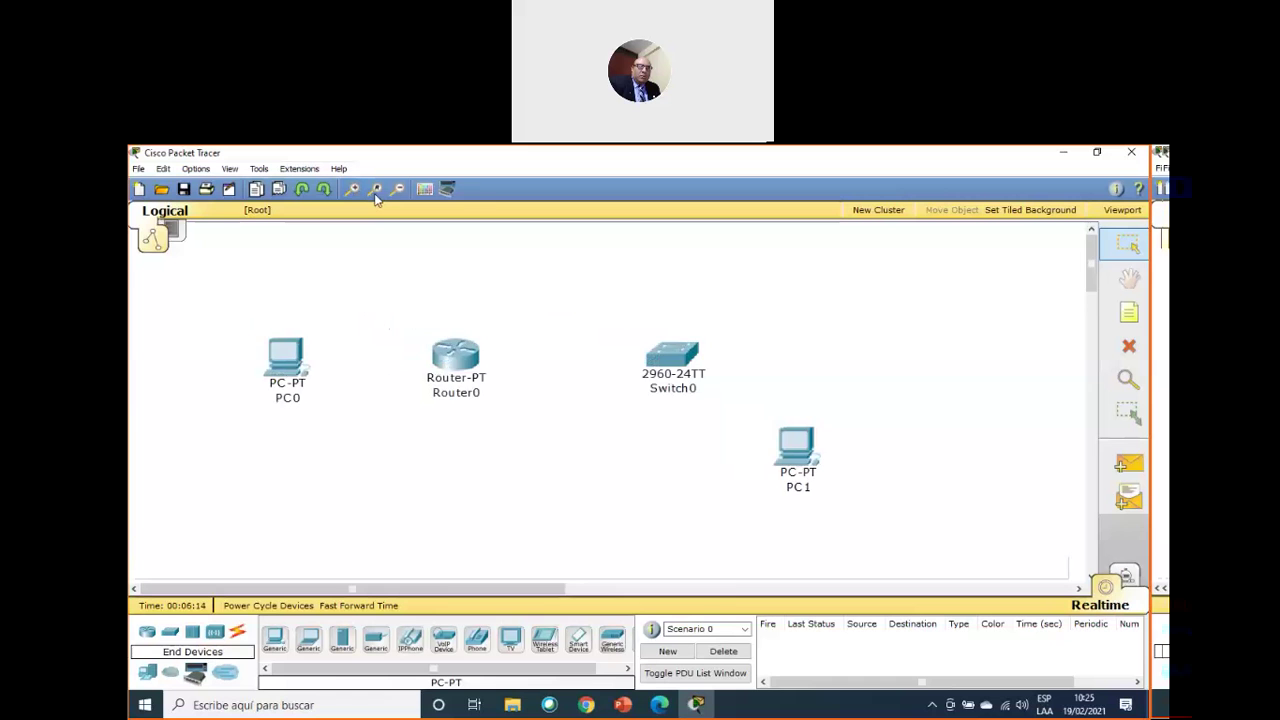
pyautogui.click(375, 190)
pyautogui.click(352, 190)
pyautogui.click(352, 190)
pyautogui.click(350, 191)
pyautogui.moveTo(284, 366); pyautogui.dragTo(278, 354)
pyautogui.moveTo(453, 371); pyautogui.dragTo(438, 356)
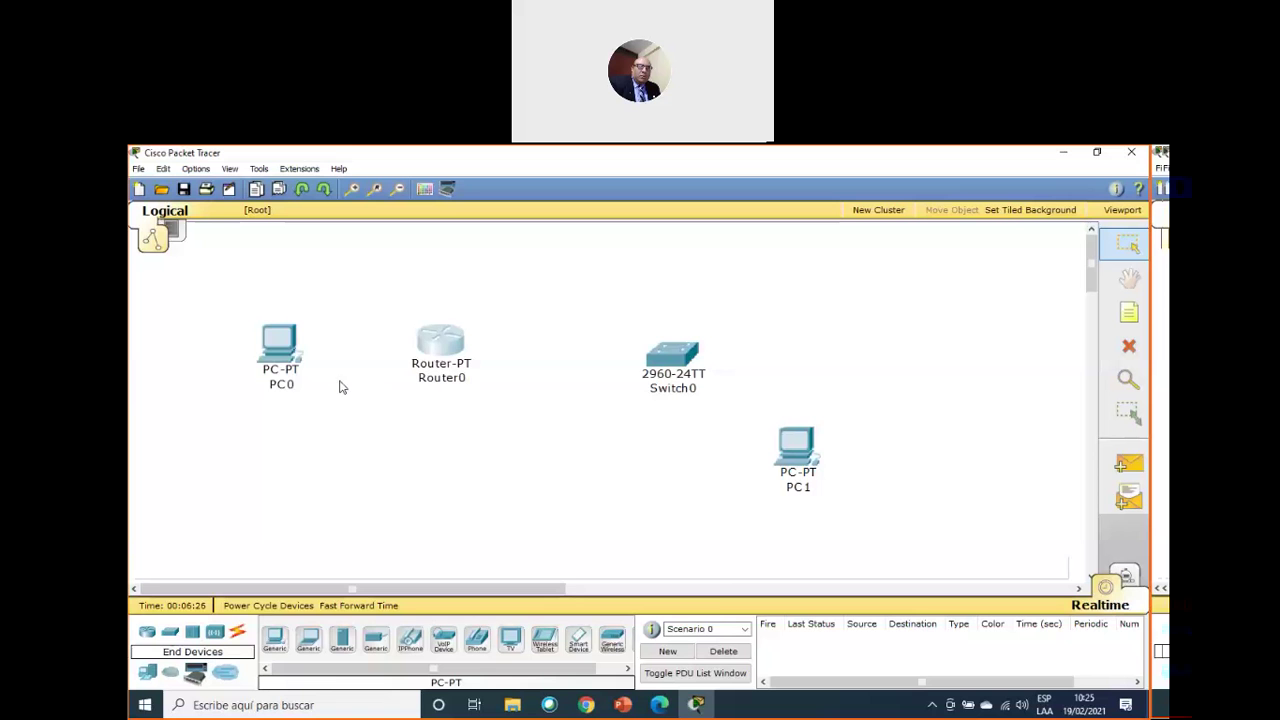
# Examine PC0's physical view and the descriptions of its available modules, from the PT-HOST-NM network cards to the camera and USB hard drive.
pyautogui.click(278, 350)
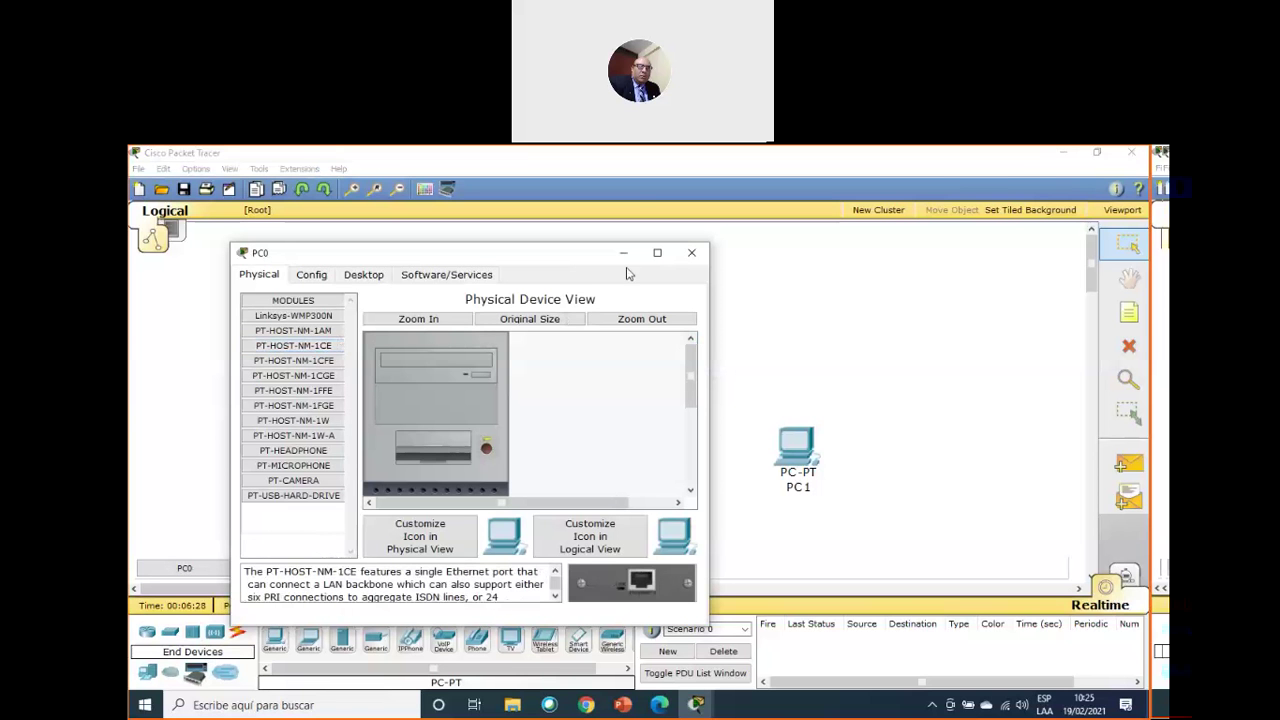
pyautogui.click(691, 252)
pyautogui.click(285, 358)
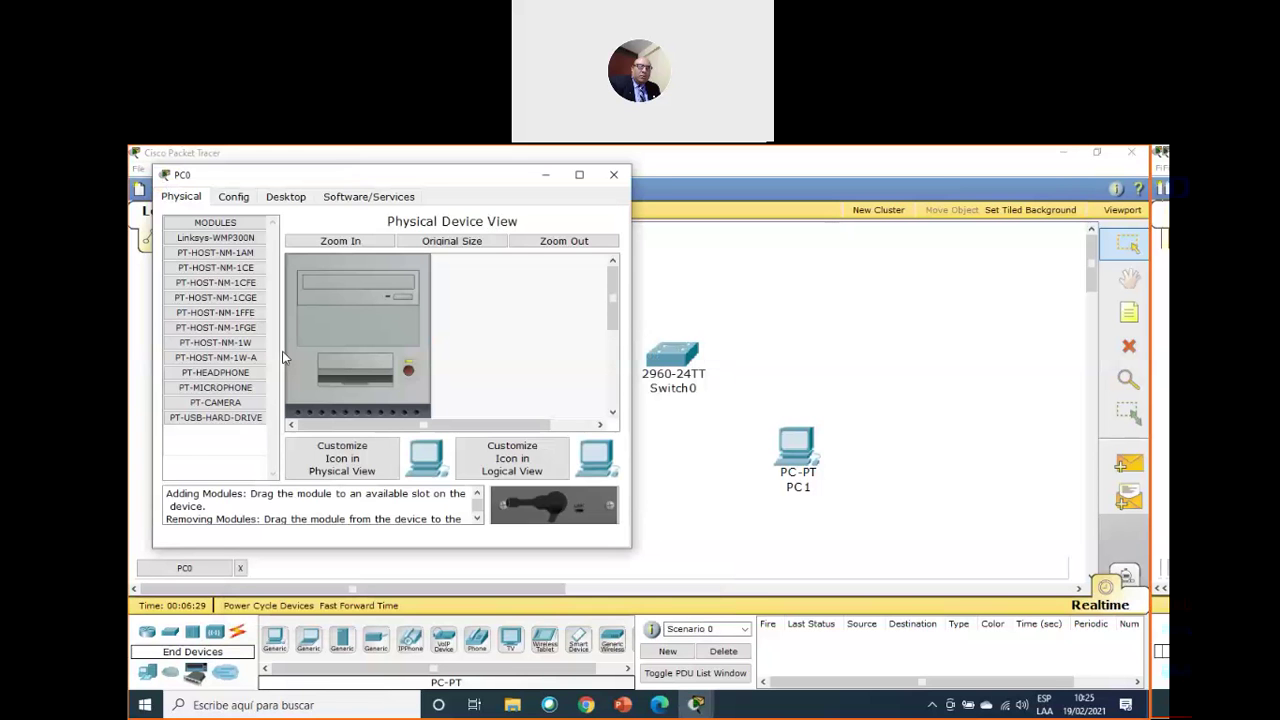
pyautogui.doubleClick(224, 226)
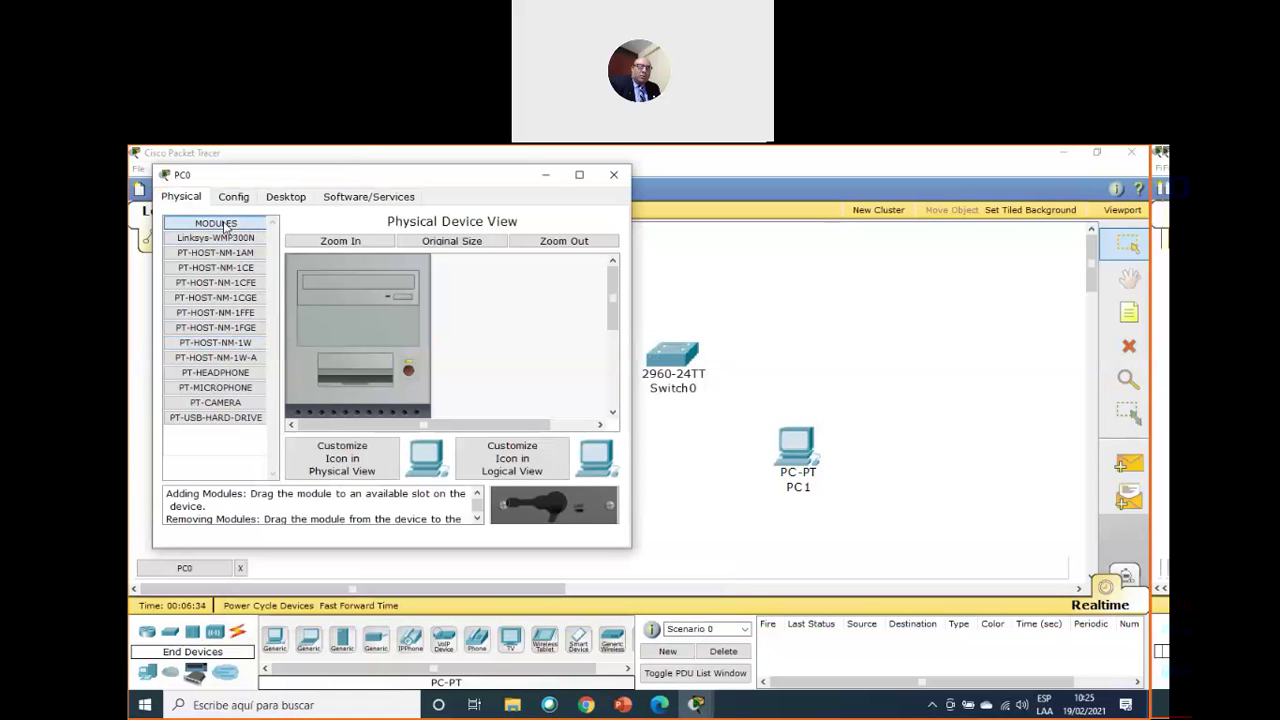
pyautogui.doubleClick(224, 226)
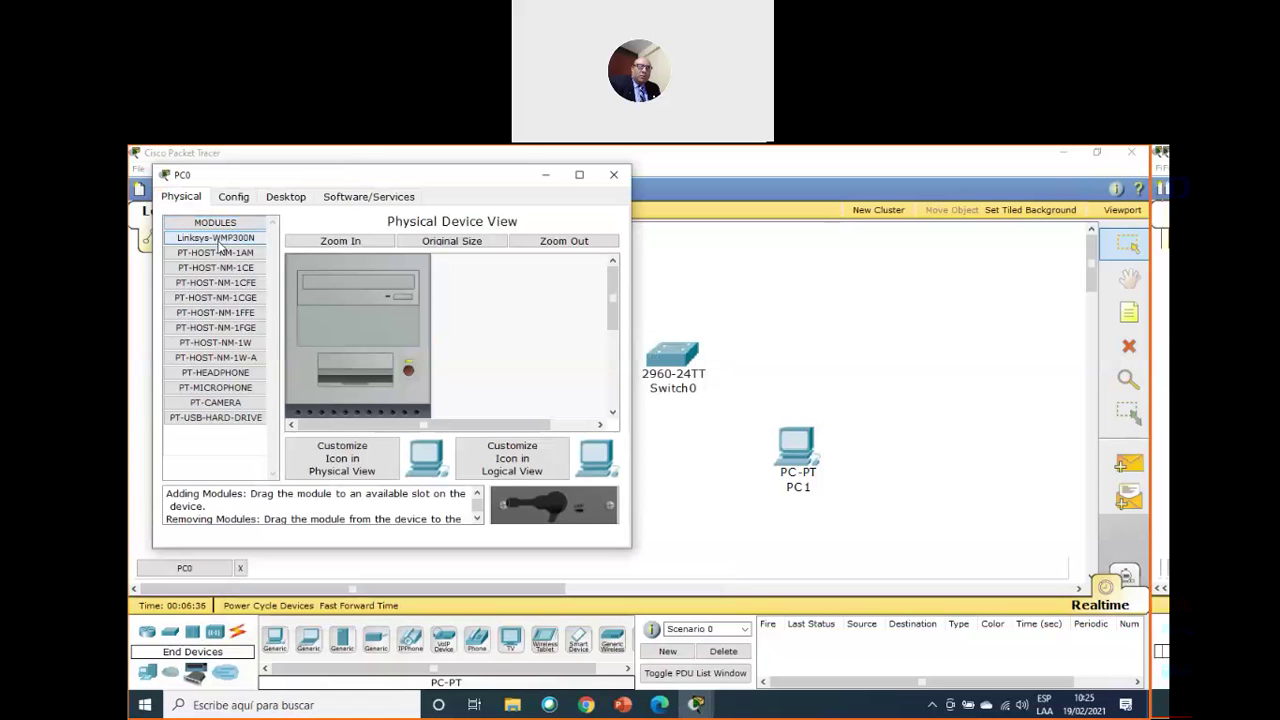
pyautogui.click(215, 253)
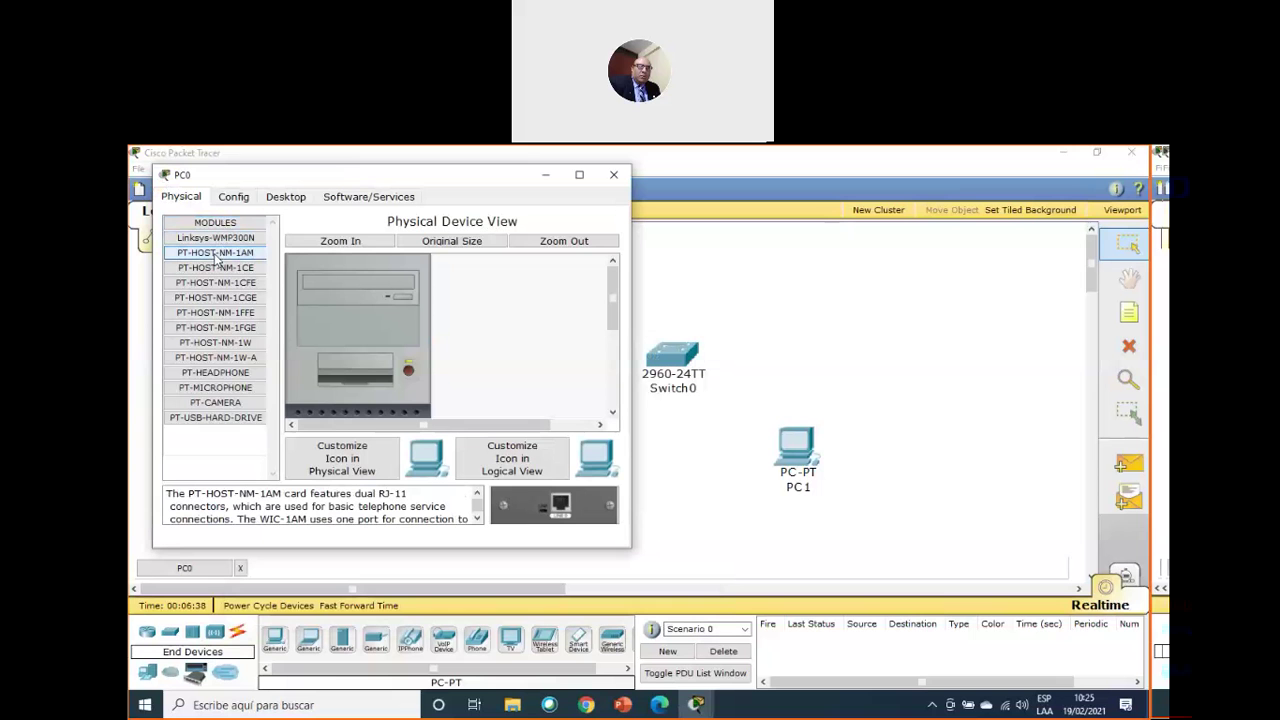
pyautogui.click(215, 267)
pyautogui.click(214, 283)
pyautogui.click(215, 297)
pyautogui.click(216, 313)
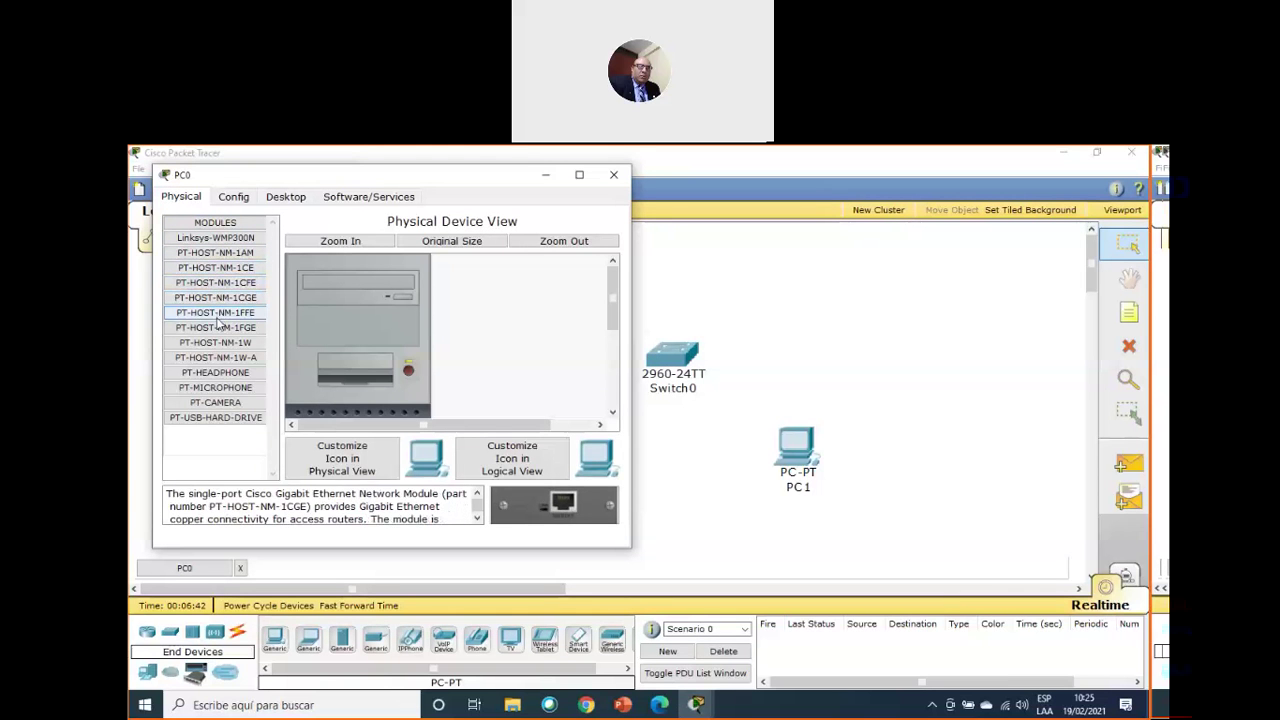
pyautogui.click(216, 327)
pyautogui.click(227, 402)
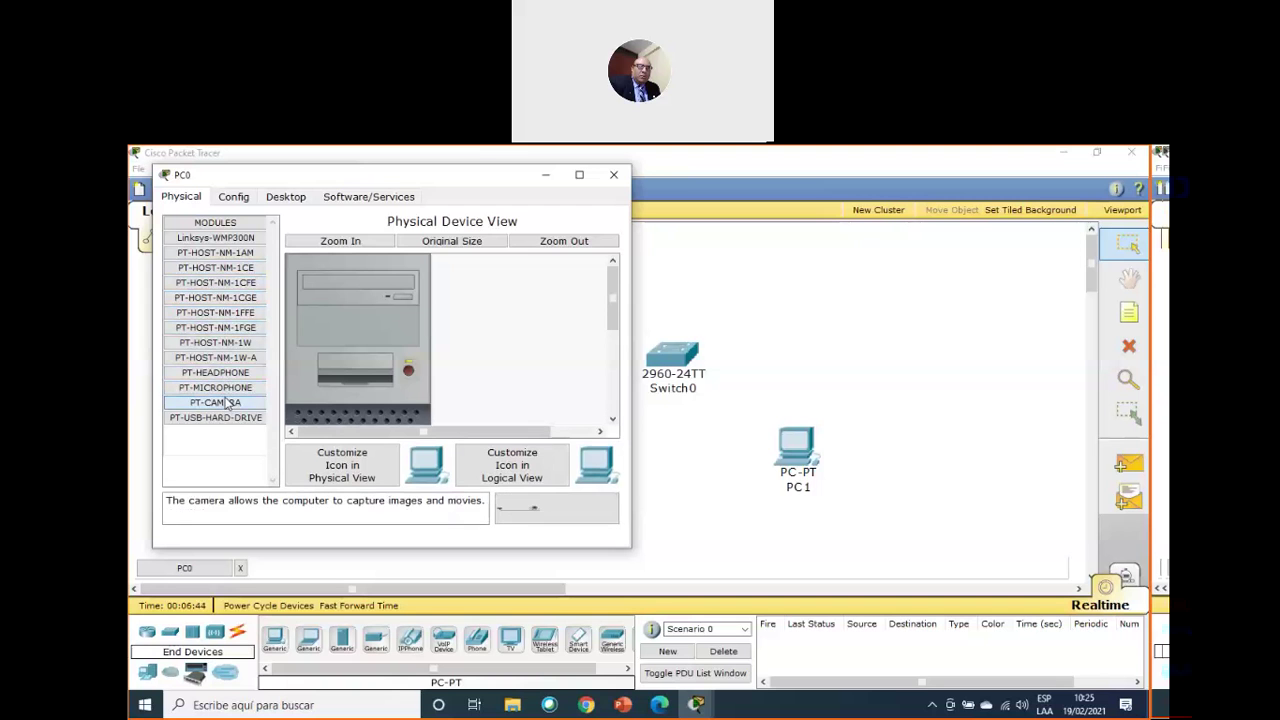
pyautogui.click(231, 388)
pyautogui.click(238, 373)
pyautogui.click(239, 403)
pyautogui.click(226, 418)
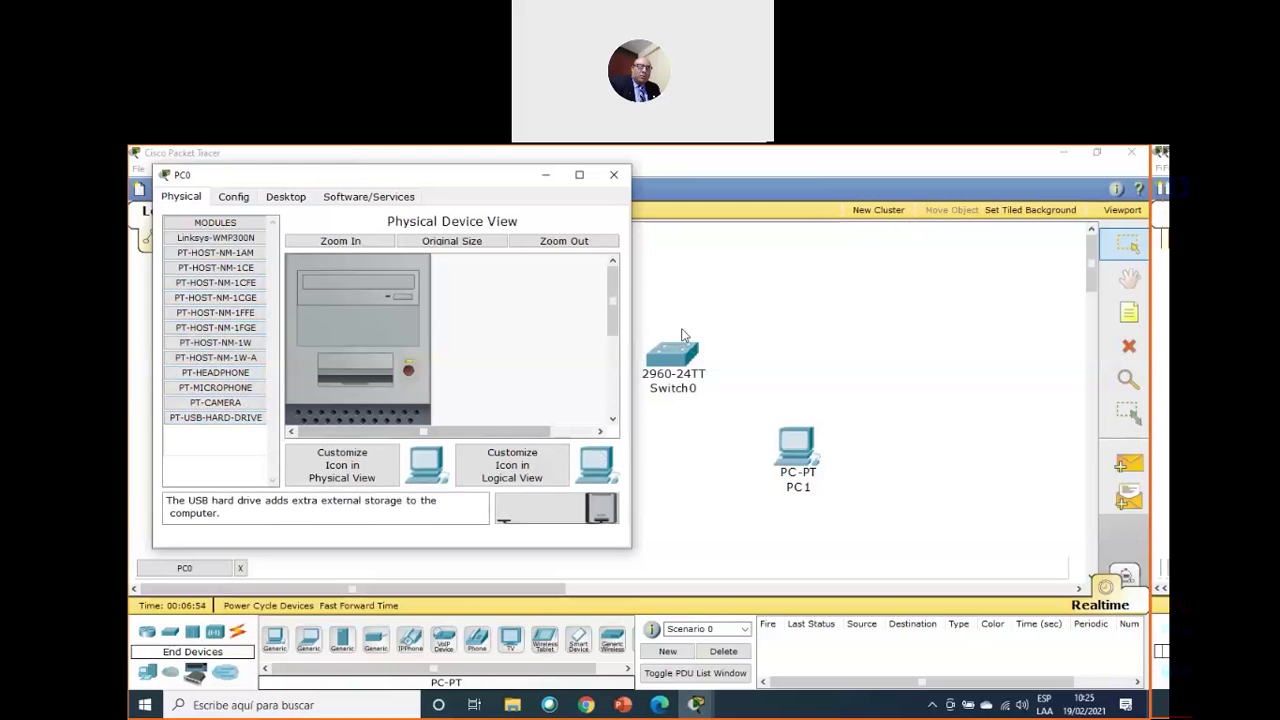
pyautogui.moveTo(617, 318)
pyautogui.mouseDown()
pyautogui.moveTo(613, 405)
pyautogui.moveTo(613, 300)
pyautogui.mouseUp()
# Review PC0's FastEthernet interface settings, its desktop applications and the IP Configuration form without entering any addresses.
pyautogui.click(236, 199)
pyautogui.click(224, 286)
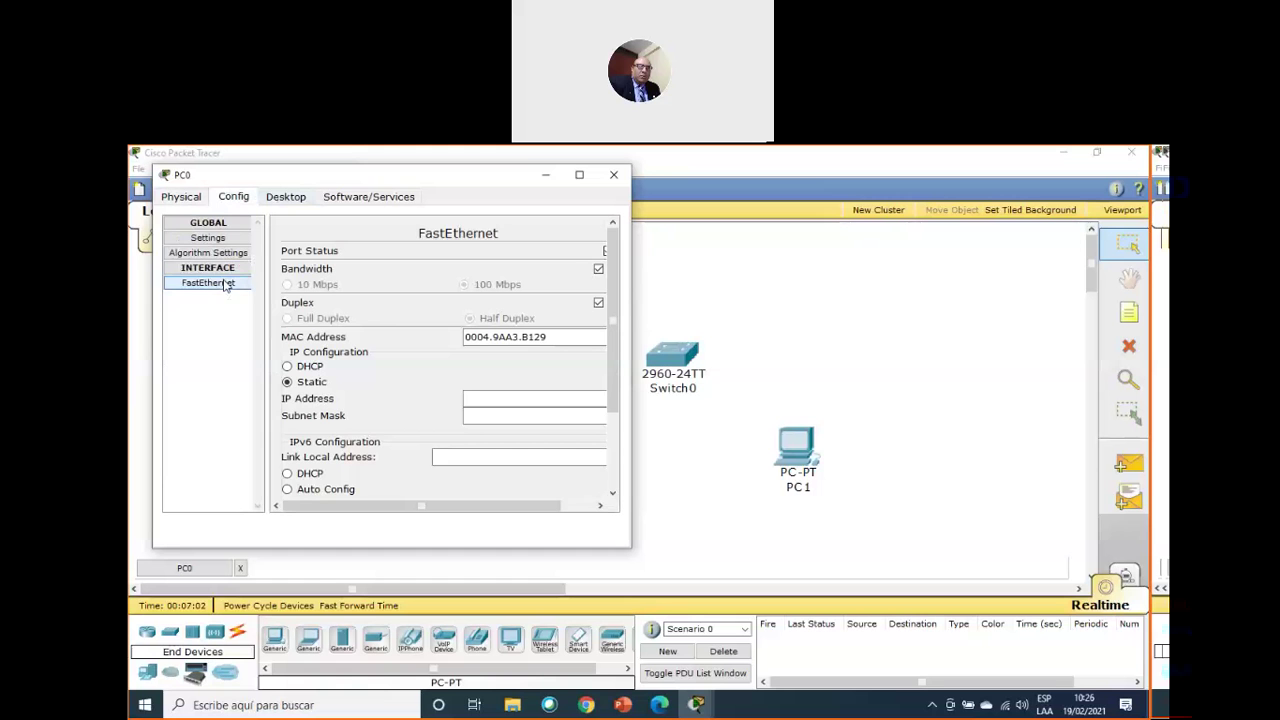
pyautogui.click(283, 197)
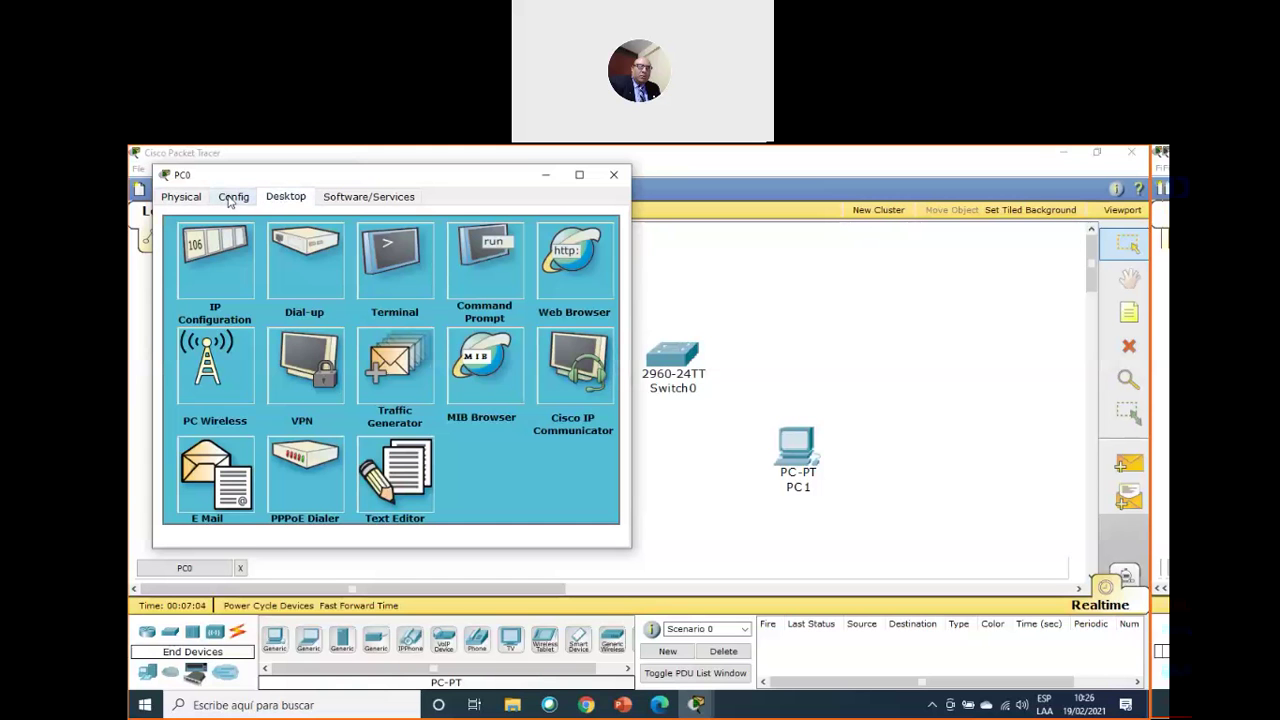
pyautogui.click(234, 198)
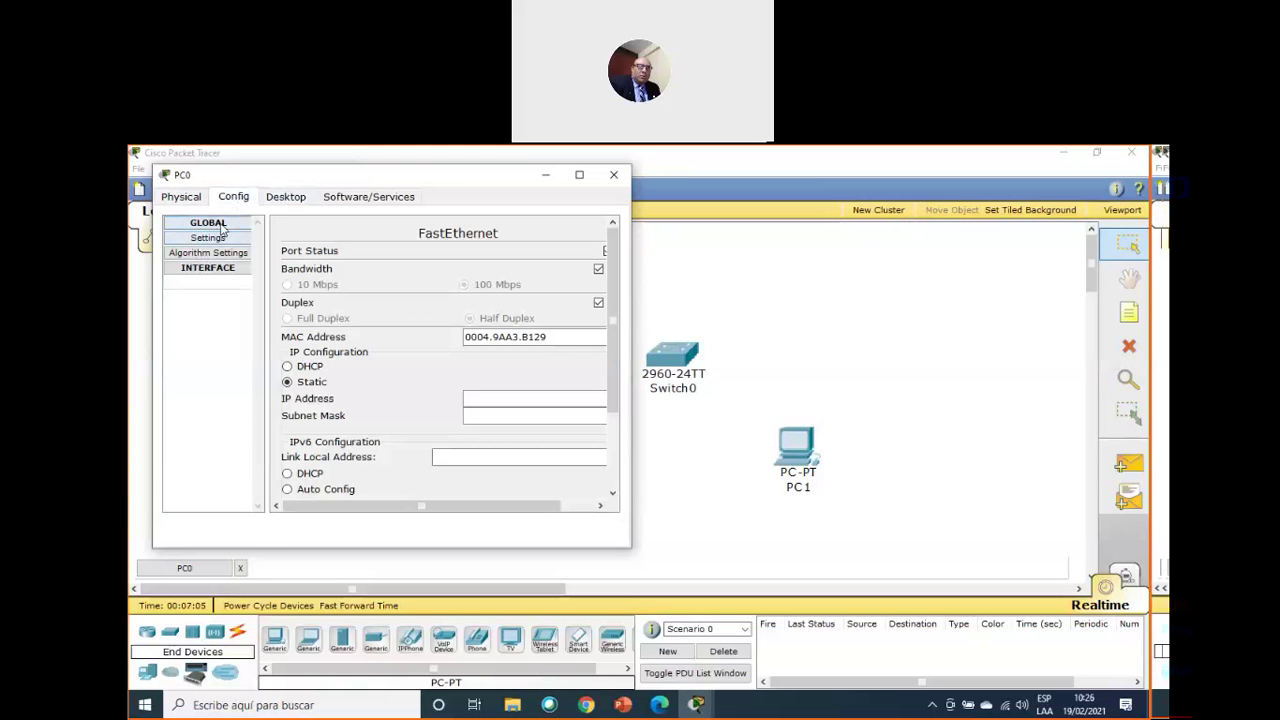
pyautogui.click(300, 198)
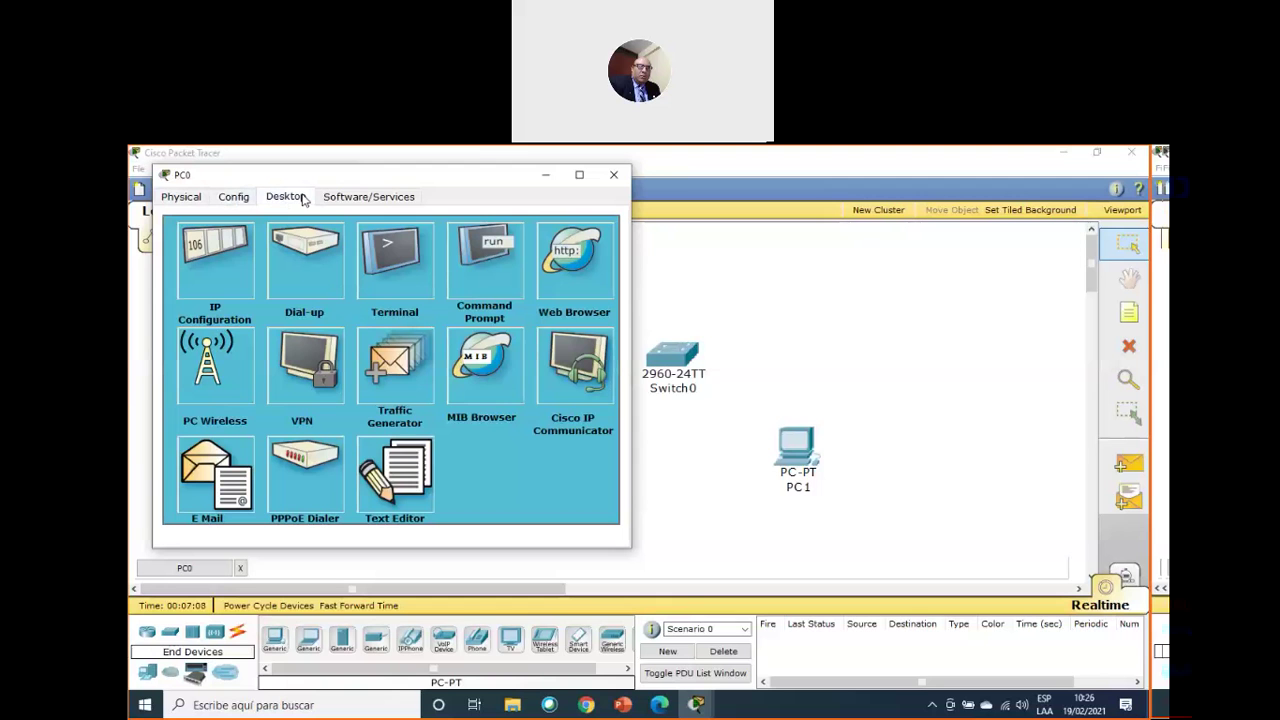
pyautogui.click(212, 262)
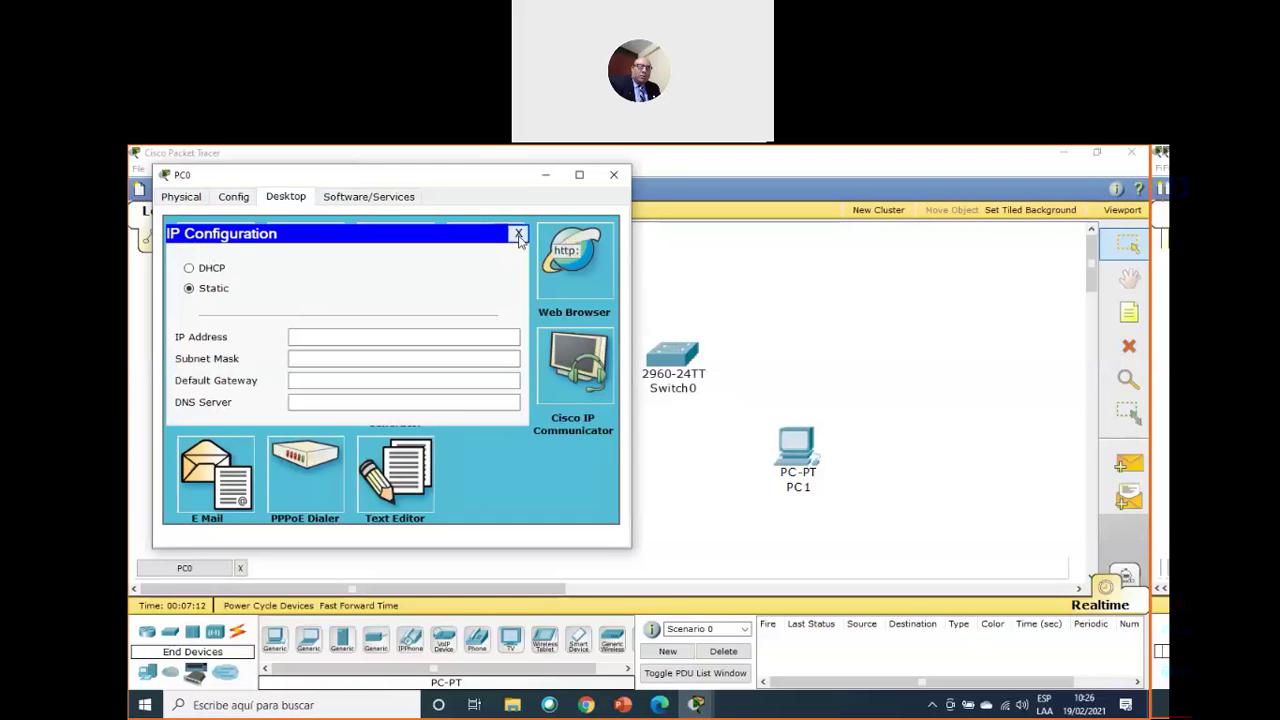
pyautogui.click(518, 233)
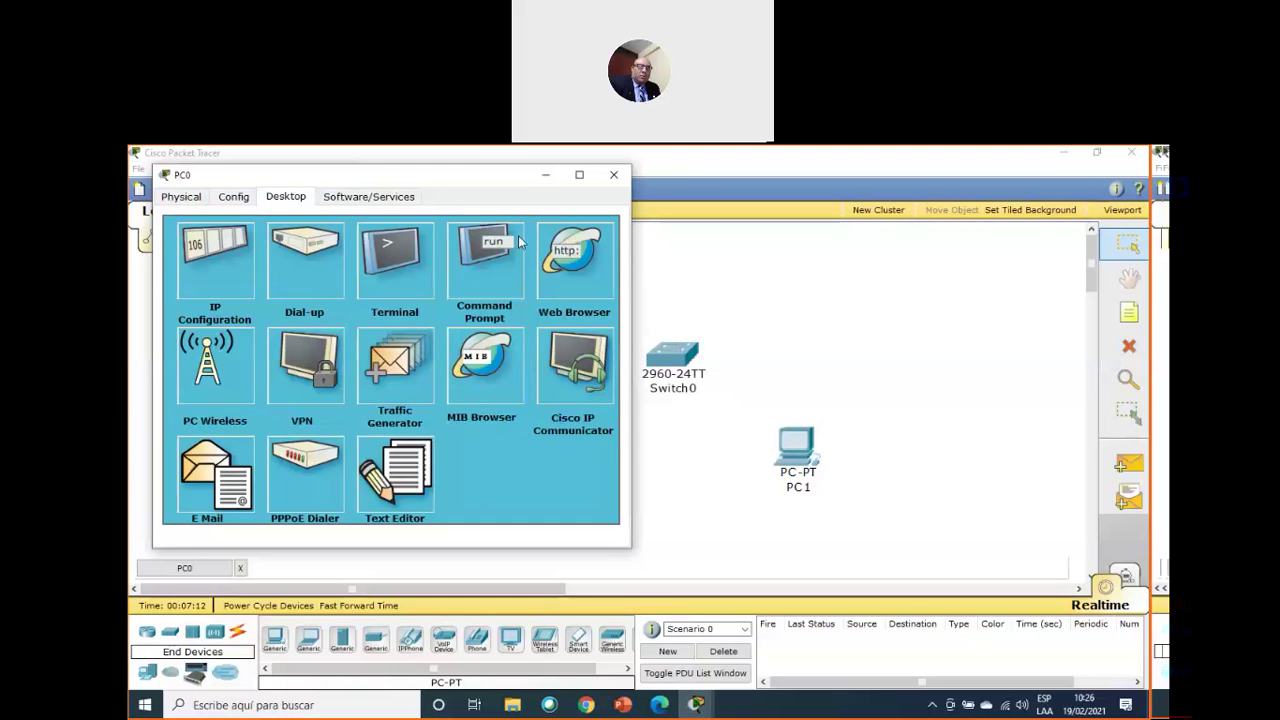
# Review PC0's software and services page and its Command Prompt application without running any command, and close PC0's window.
pyautogui.click(343, 200)
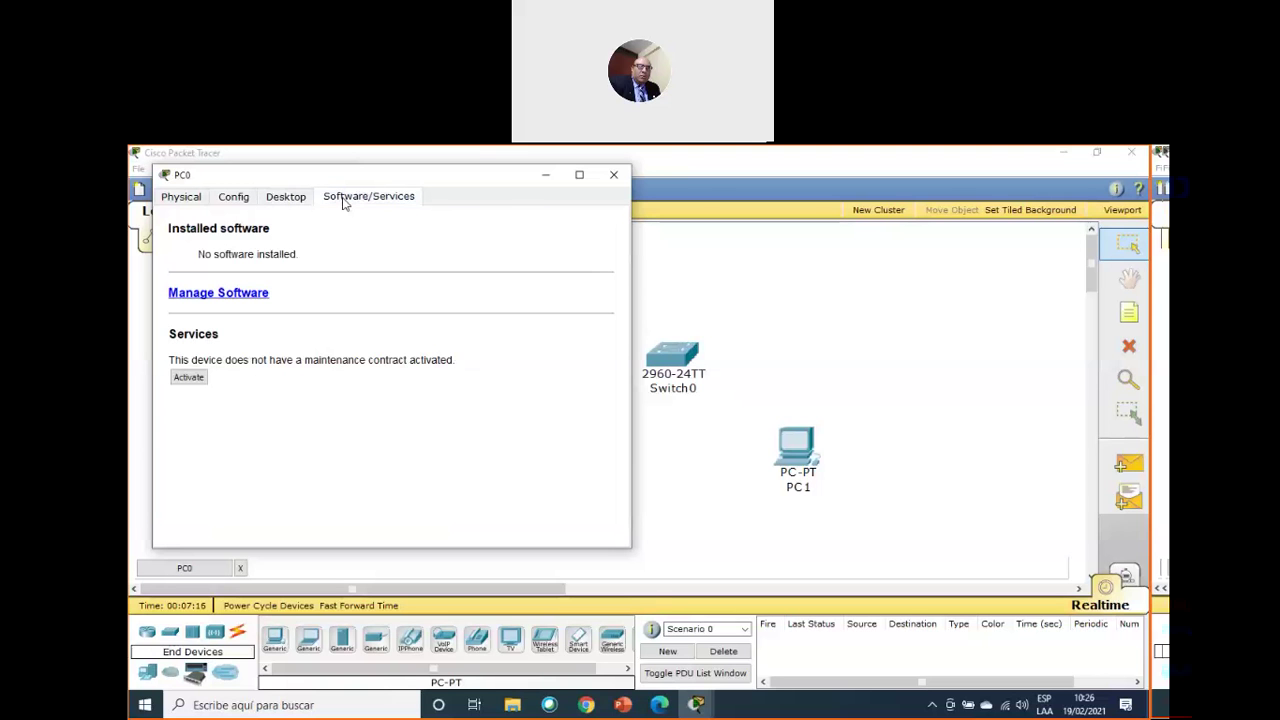
pyautogui.click(283, 198)
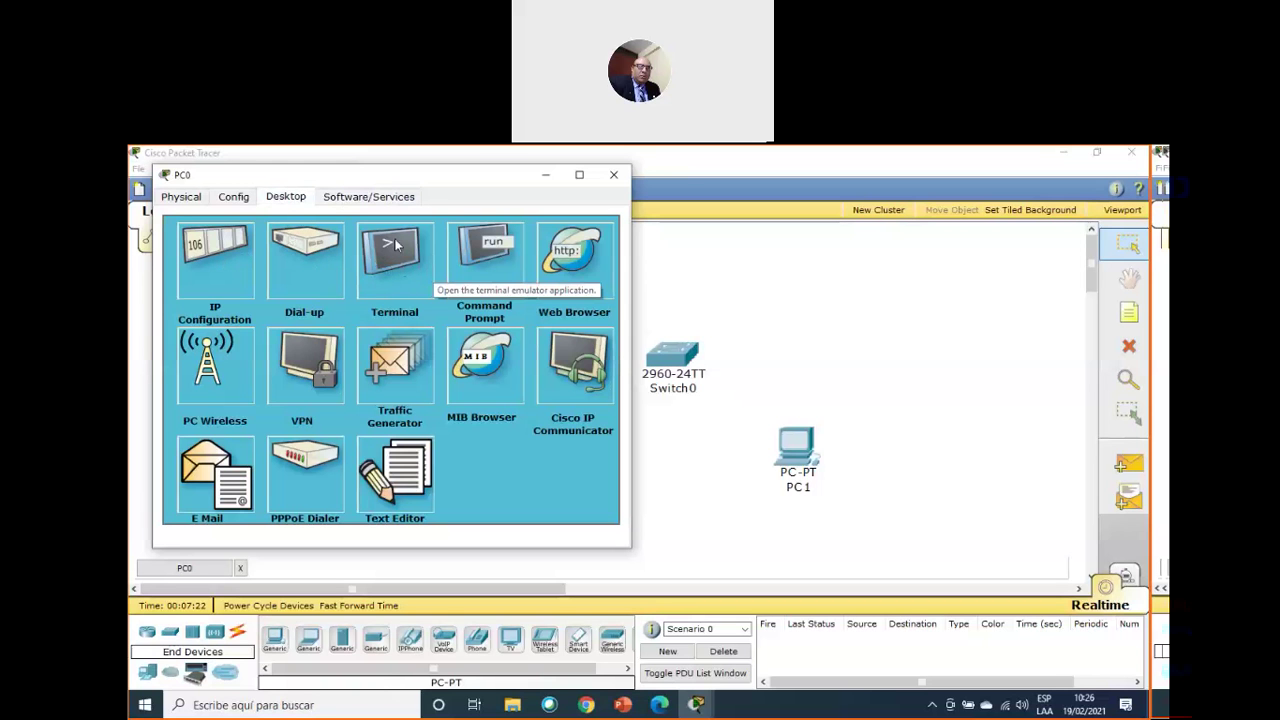
pyautogui.click(514, 259)
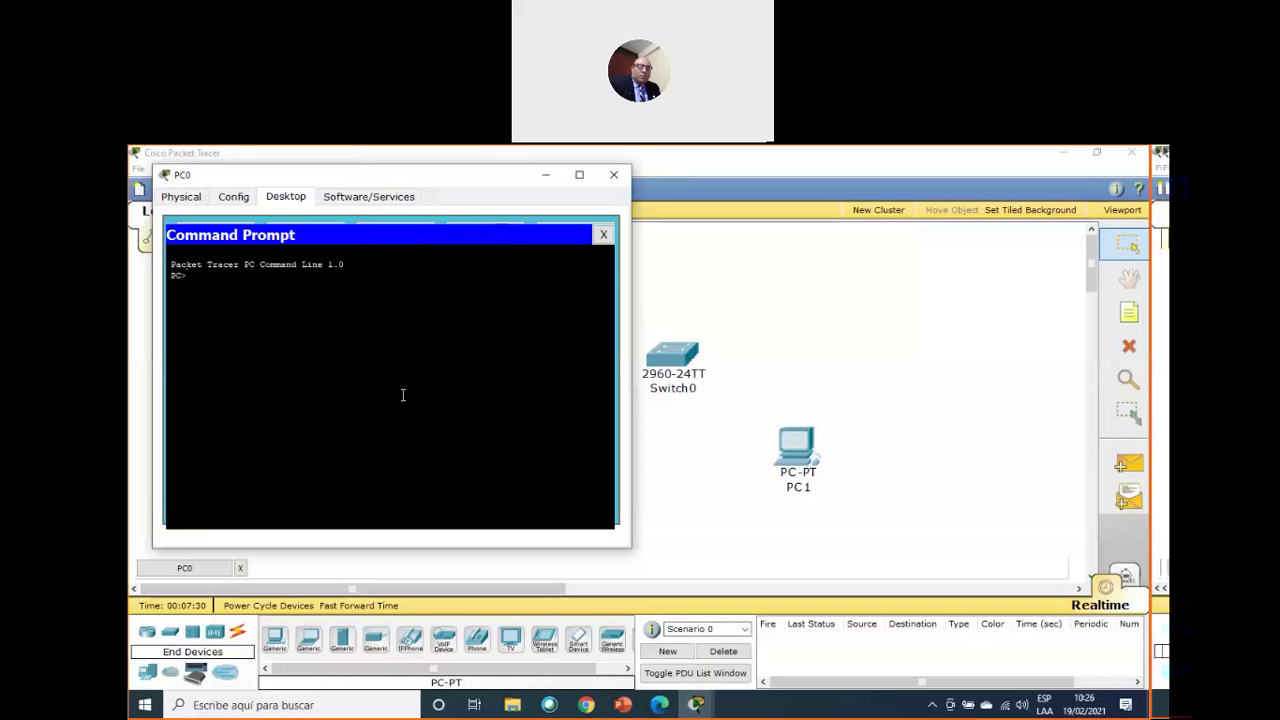
pyautogui.click(604, 234)
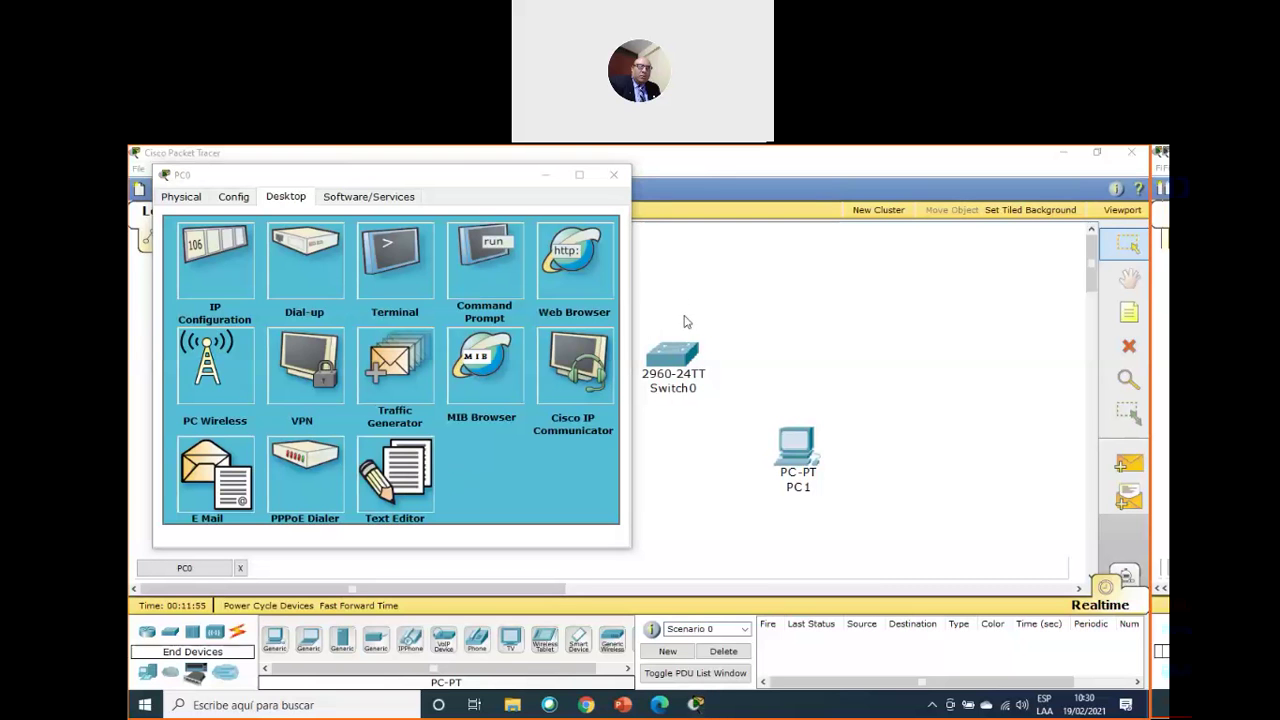
pyautogui.moveTo(296, 184); pyautogui.dragTo(372, 296)
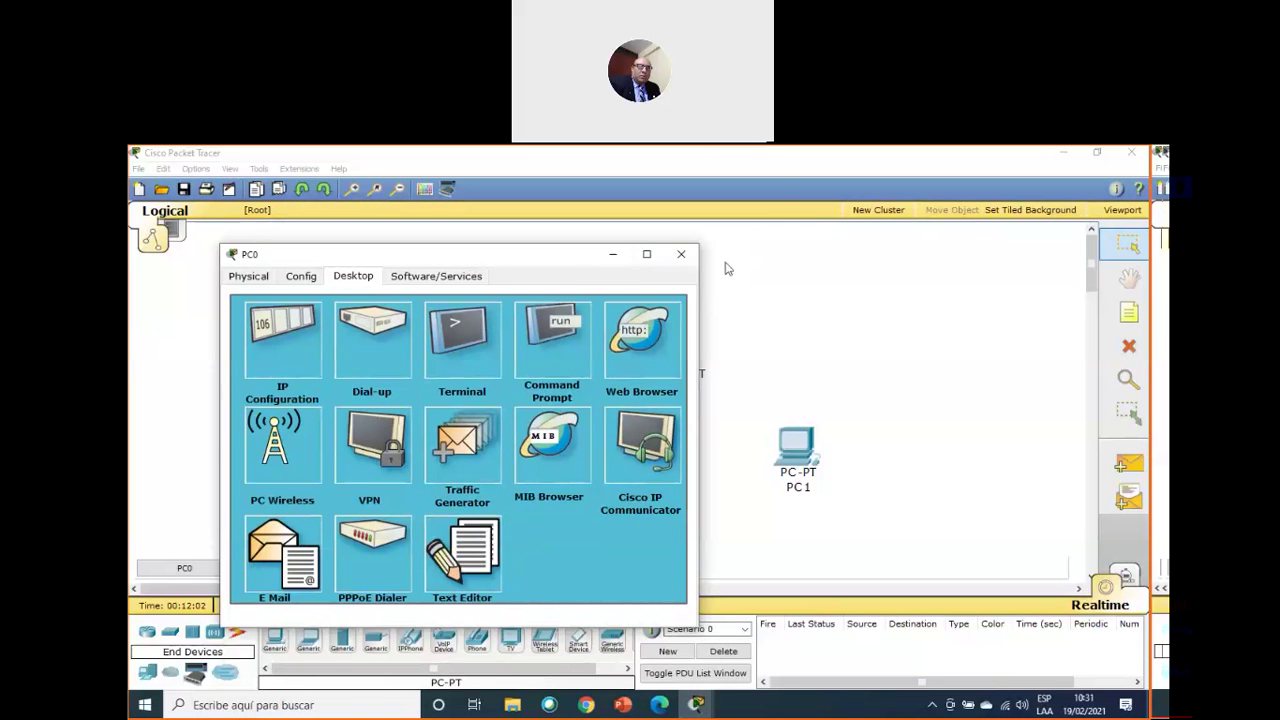
pyautogui.click(683, 260)
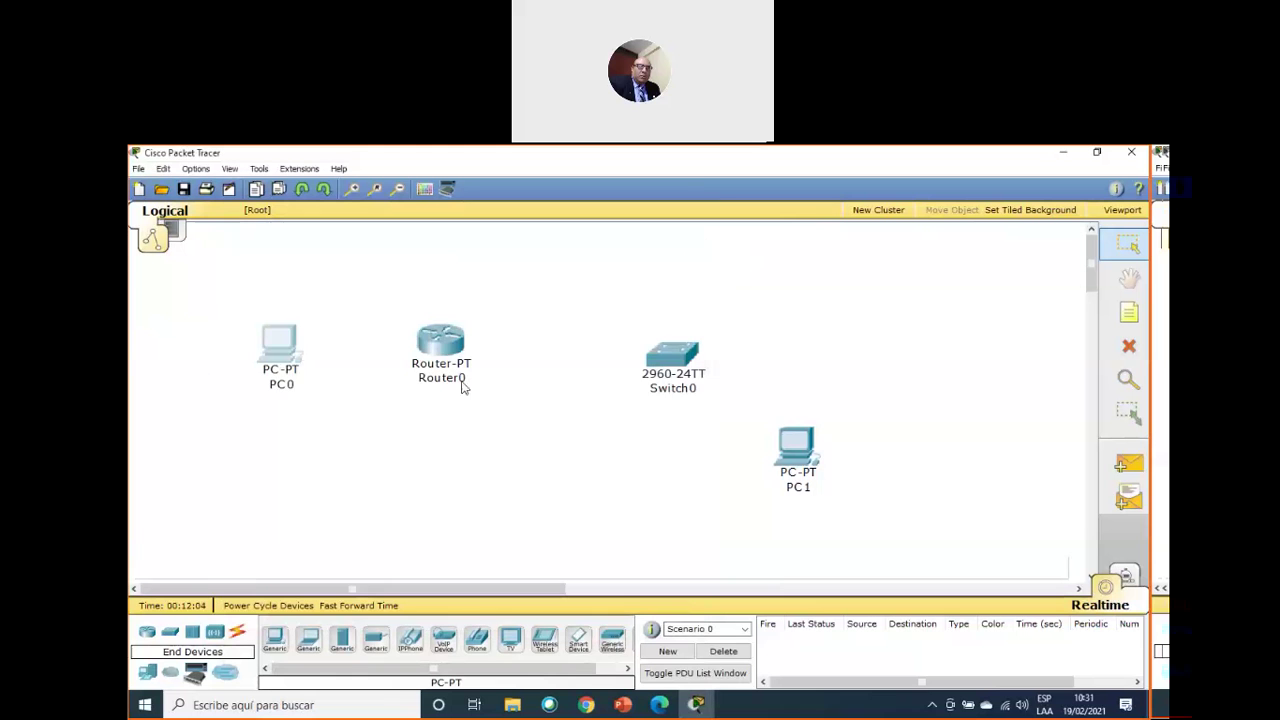
# Examine Router0's physical view, the PT-ROUTER-NM-1AM, 1CE and 1CGE module descriptions, and its global configuration settings.
pyautogui.click(442, 343)
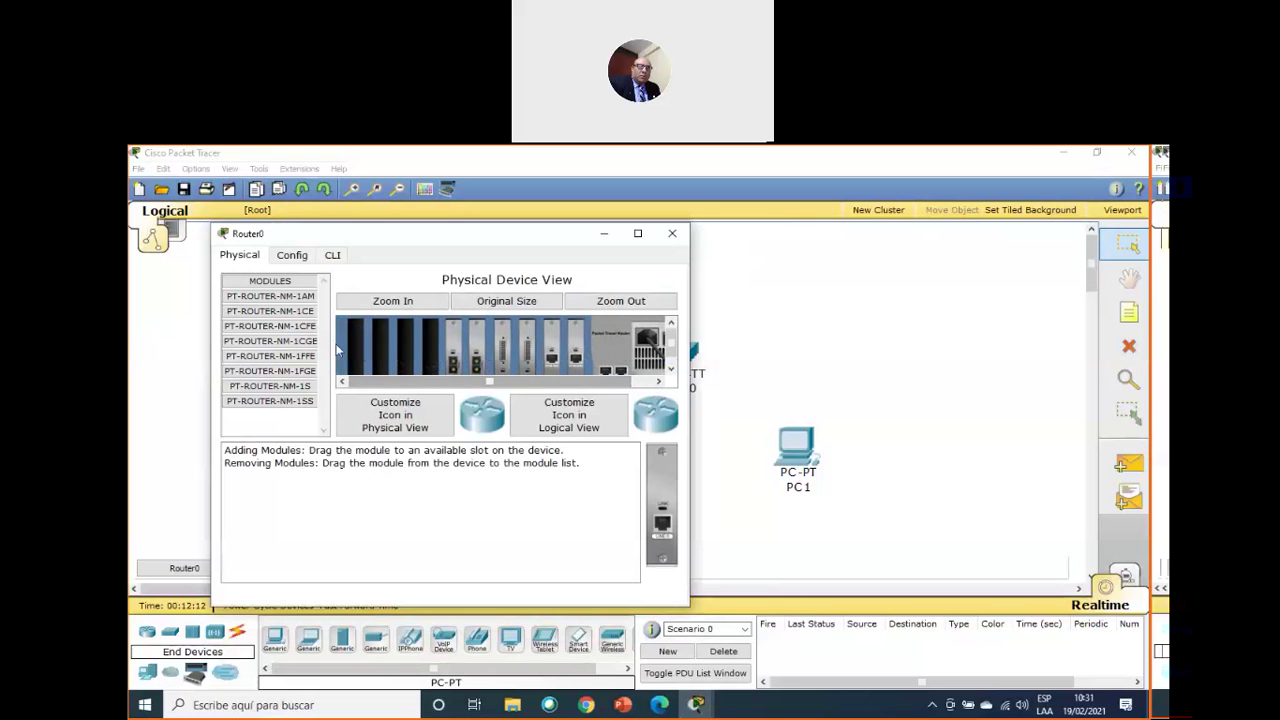
pyautogui.click(263, 300)
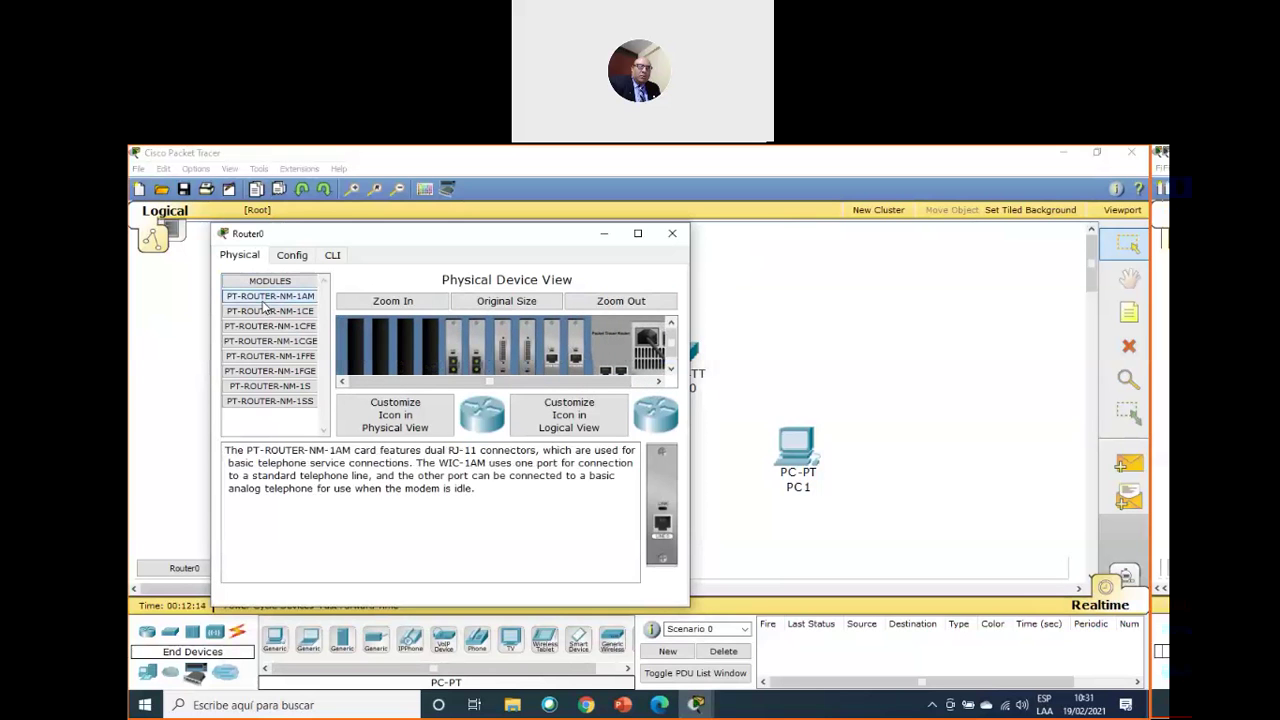
pyautogui.click(267, 311)
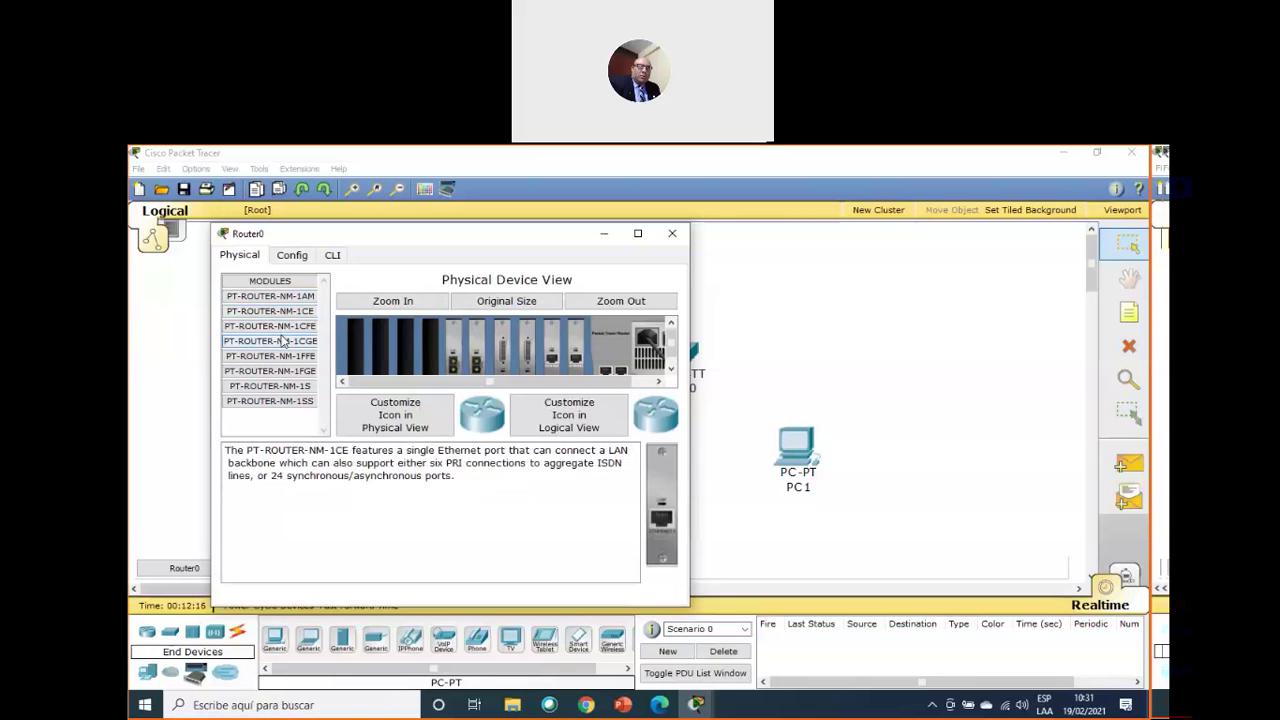
pyautogui.click(283, 341)
pyautogui.click(292, 257)
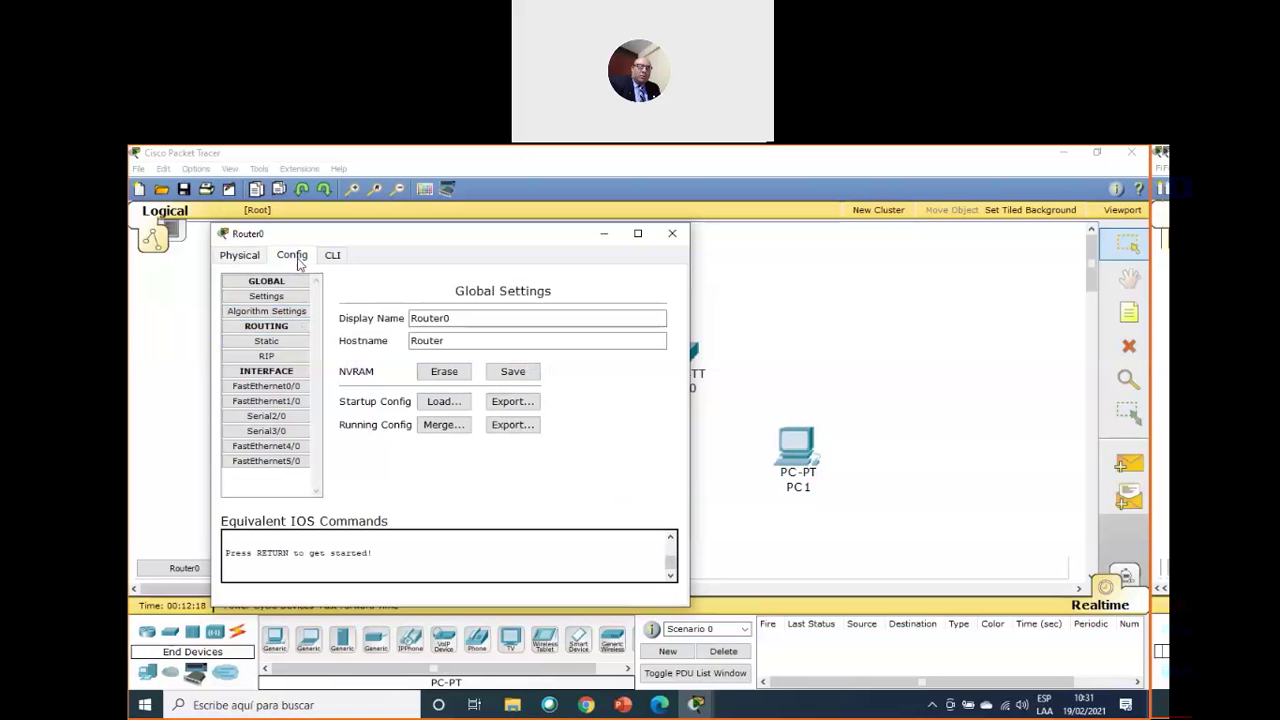
# Try to enter privileged mode in Router0's IOS command line with "enable t" and "enBLE", and close the router's window.
pyautogui.click(333, 257)
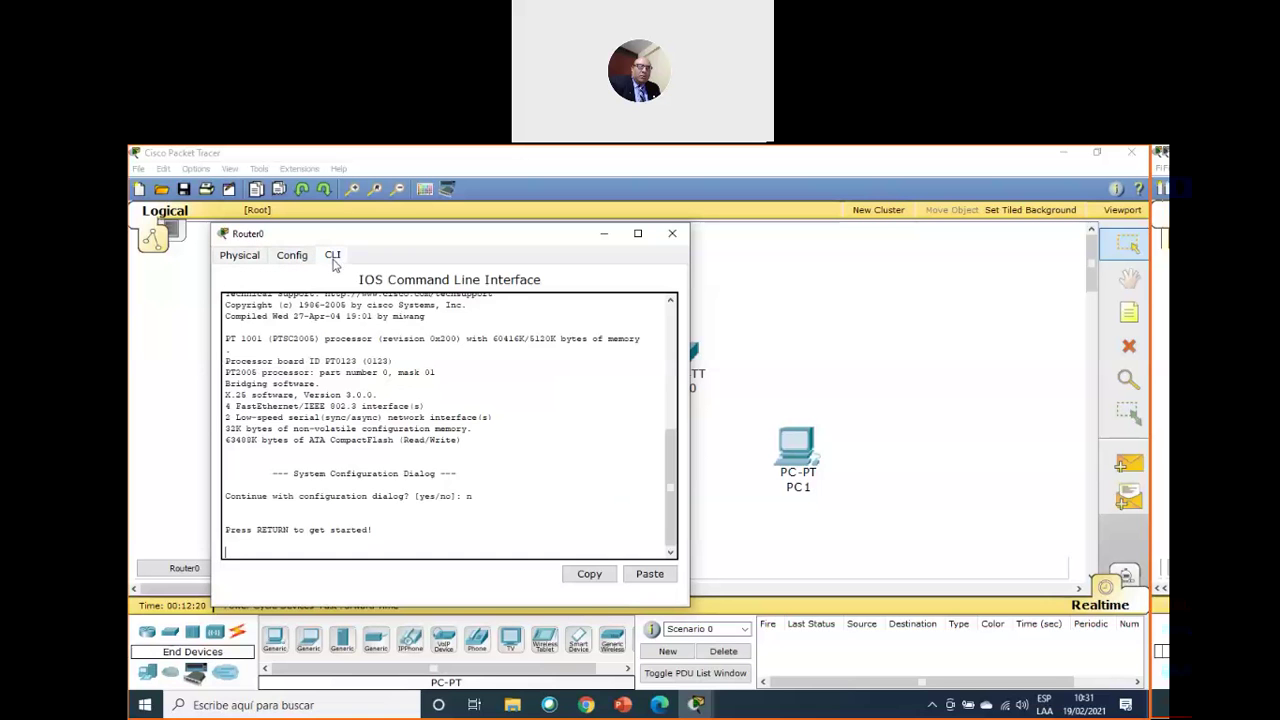
pyautogui.press('Return')
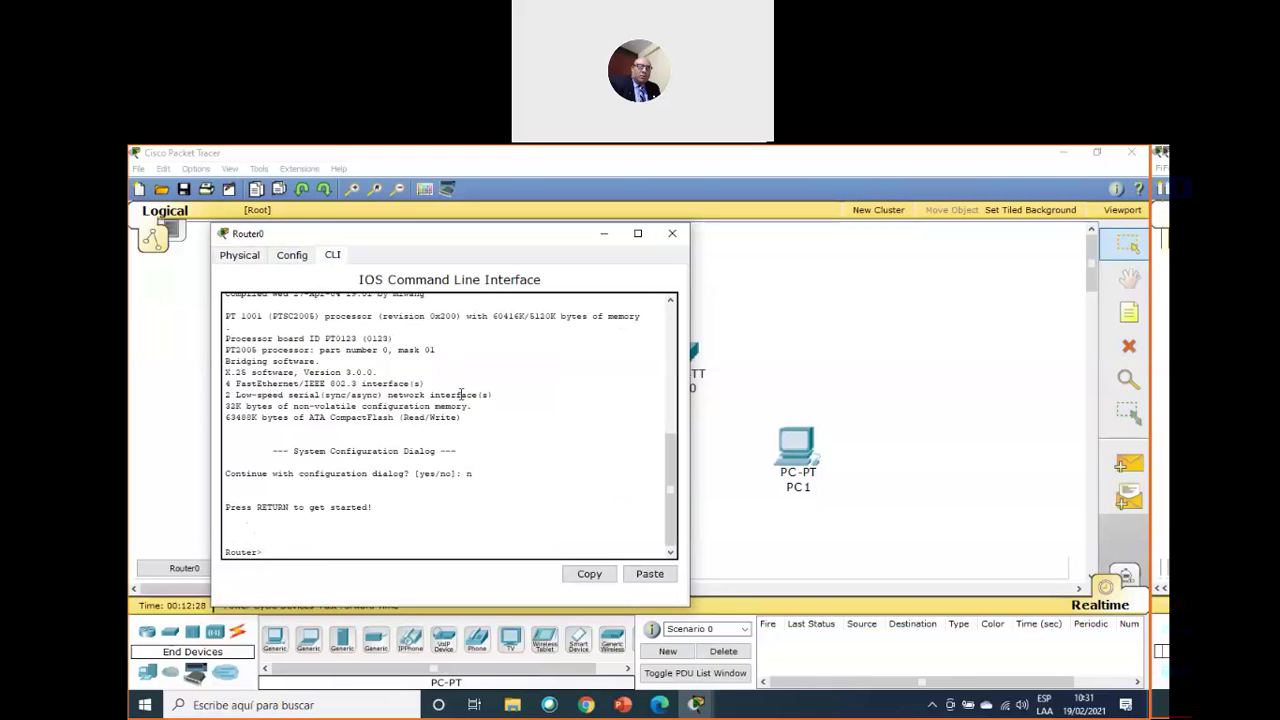
pyautogui.write('enable t')
pyautogui.press('Return')
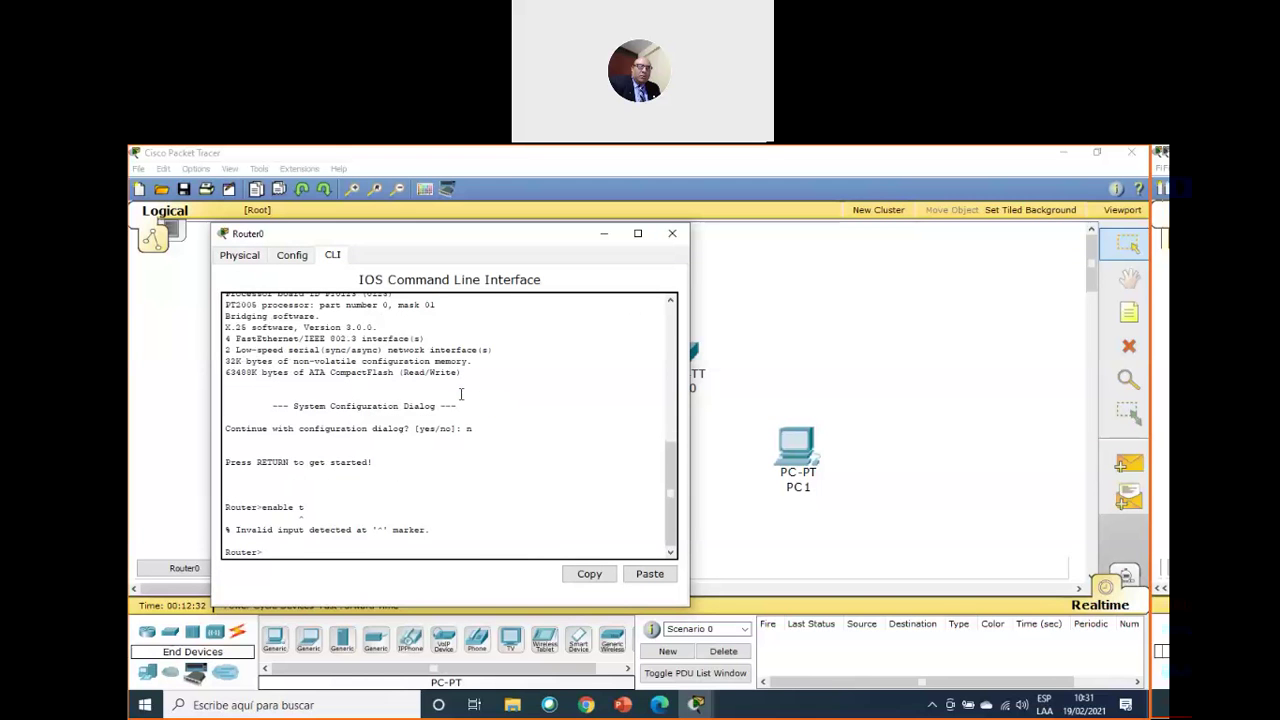
pyautogui.write('enble')
pyautogui.press('BackSpace')
pyautogui.press('BackSpace')
pyautogui.press('BackSpace')
pyautogui.write('BLE')
pyautogui.press('Return')
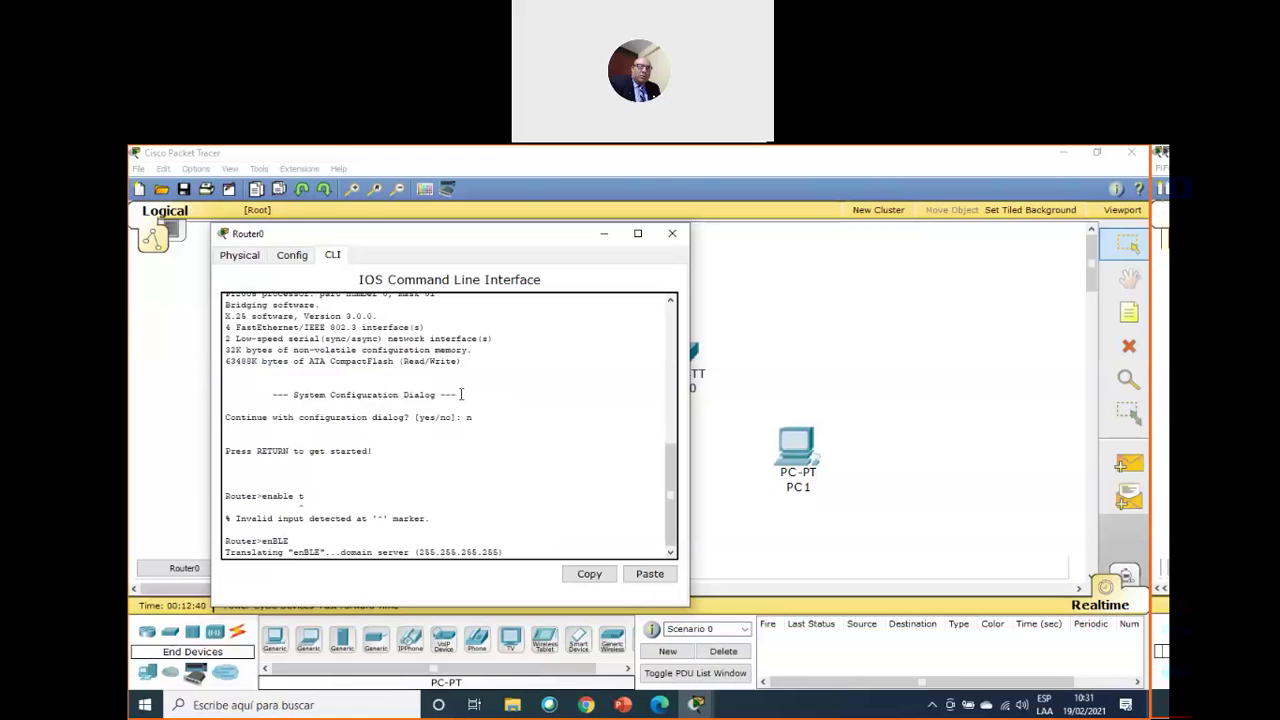
pyautogui.click(672, 233)
# Move Switch0 slightly closer to the router, enter privileged mode in its IOS command line with ENABLE, and close its window.
pyautogui.moveTo(672, 356); pyautogui.dragTo(641, 344)
pyautogui.click(641, 344)
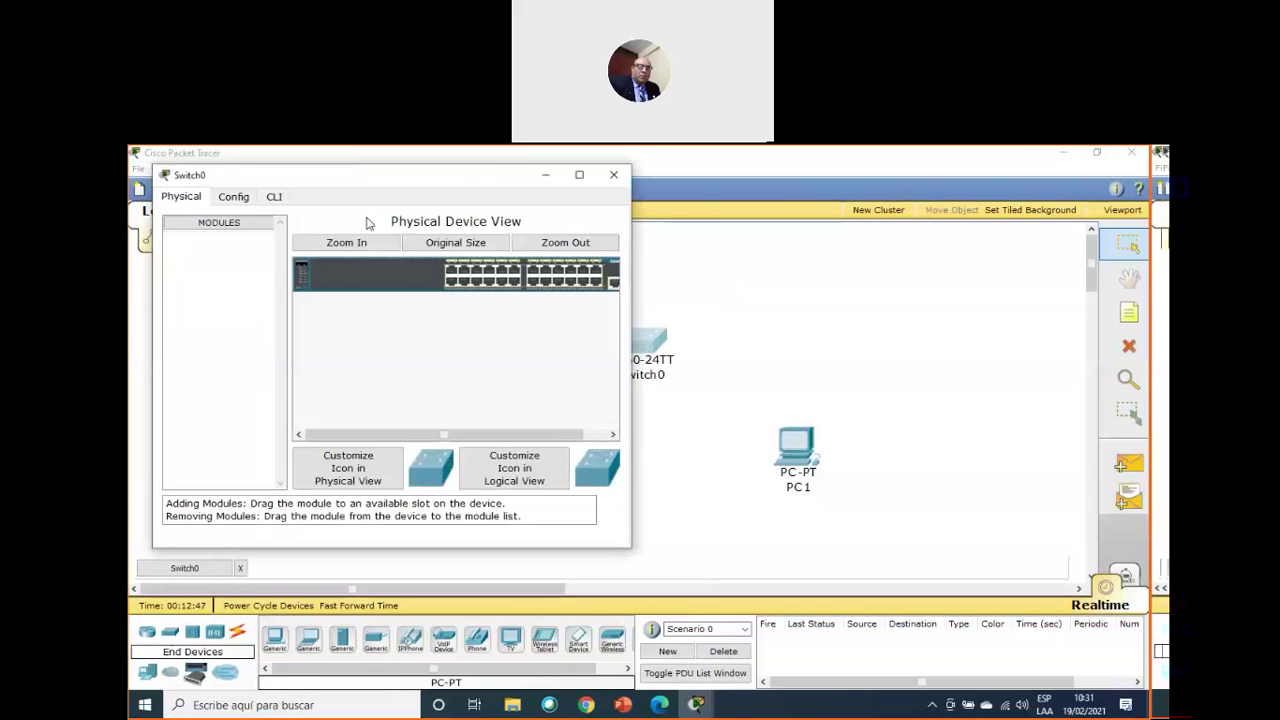
pyautogui.click(275, 197)
pyautogui.press('Return')
pyautogui.write('ENABLE')
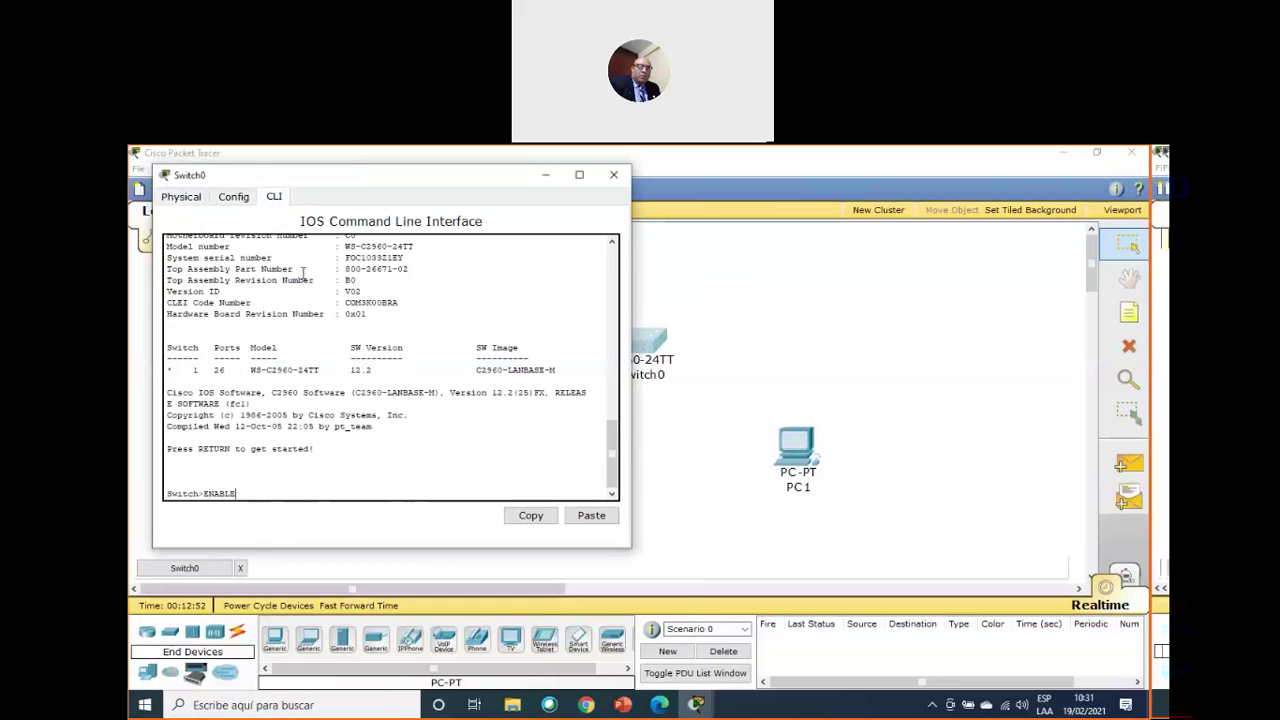
pyautogui.press('Return')
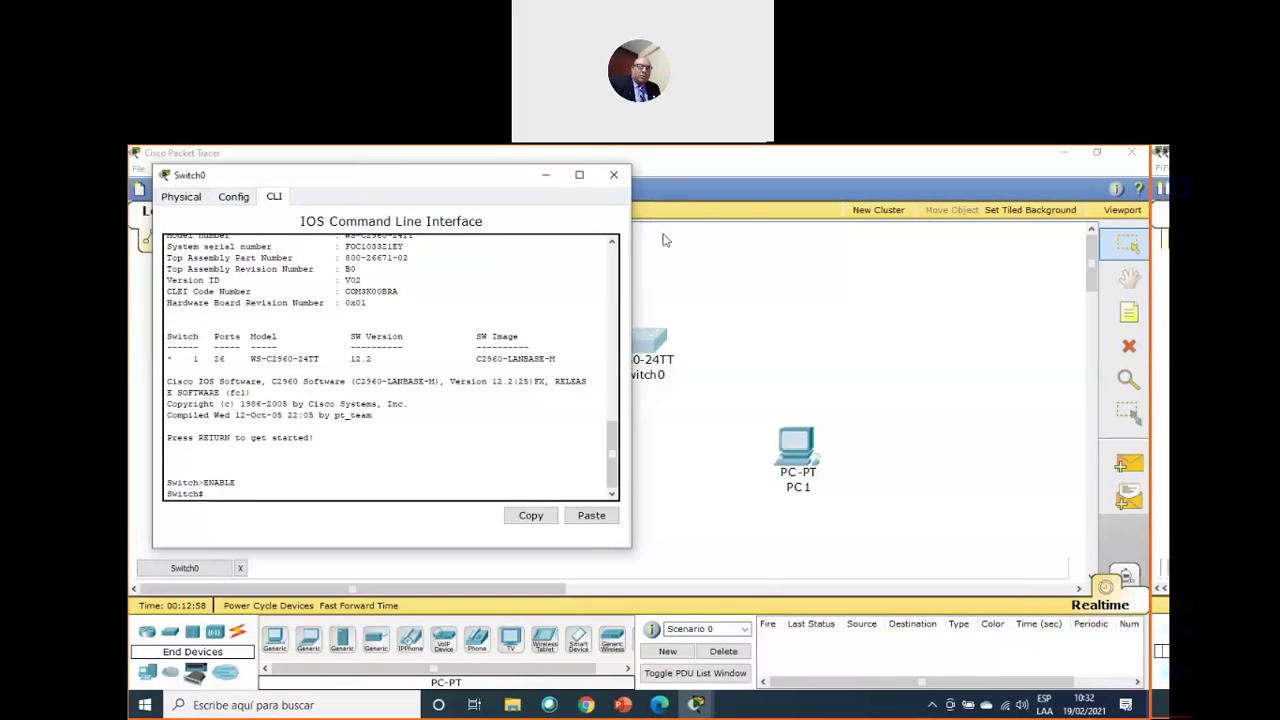
pyautogui.moveTo(607, 180); pyautogui.dragTo(730, 238)
pyautogui.click(735, 234)
# Shift Router0 slightly and reposition Switch0 so that both sit in one row with a wider gap between them.
pyautogui.moveTo(655, 708)
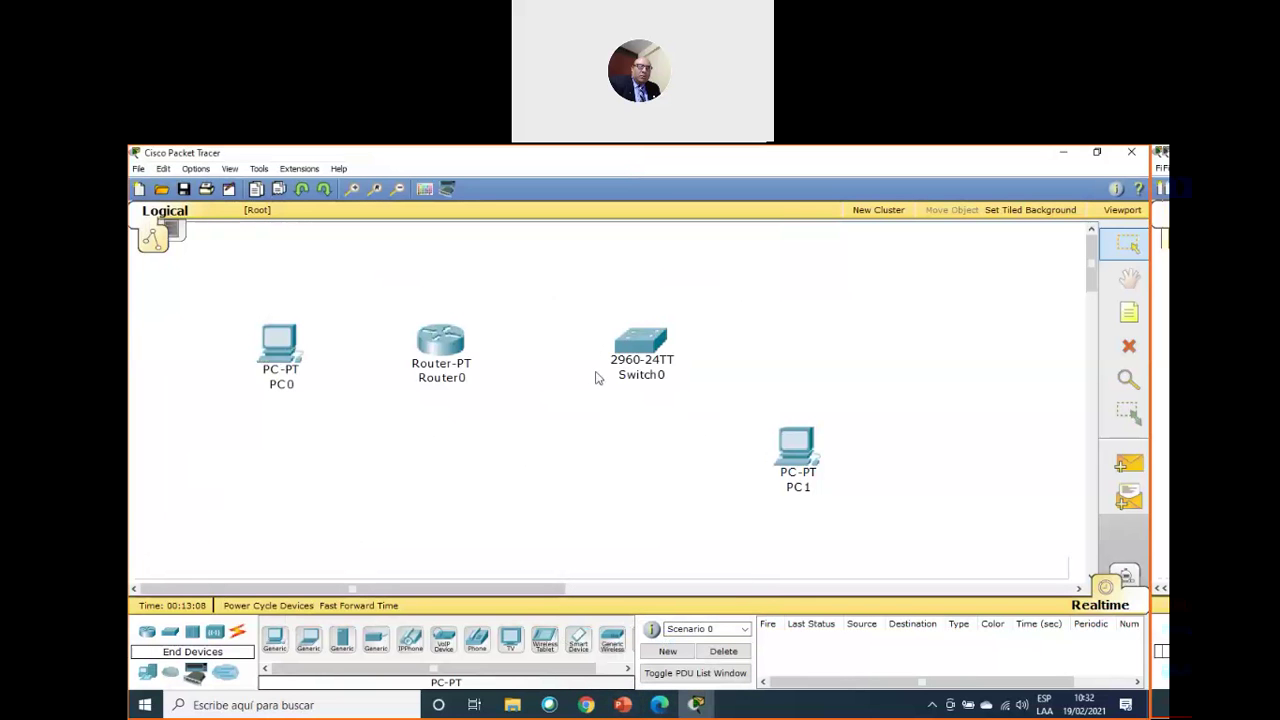
pyautogui.moveTo(431, 351); pyautogui.dragTo(430, 346)
pyautogui.moveTo(640, 350); pyautogui.dragTo(613, 350)
pyautogui.moveTo(463, 351); pyautogui.dragTo(469, 358)
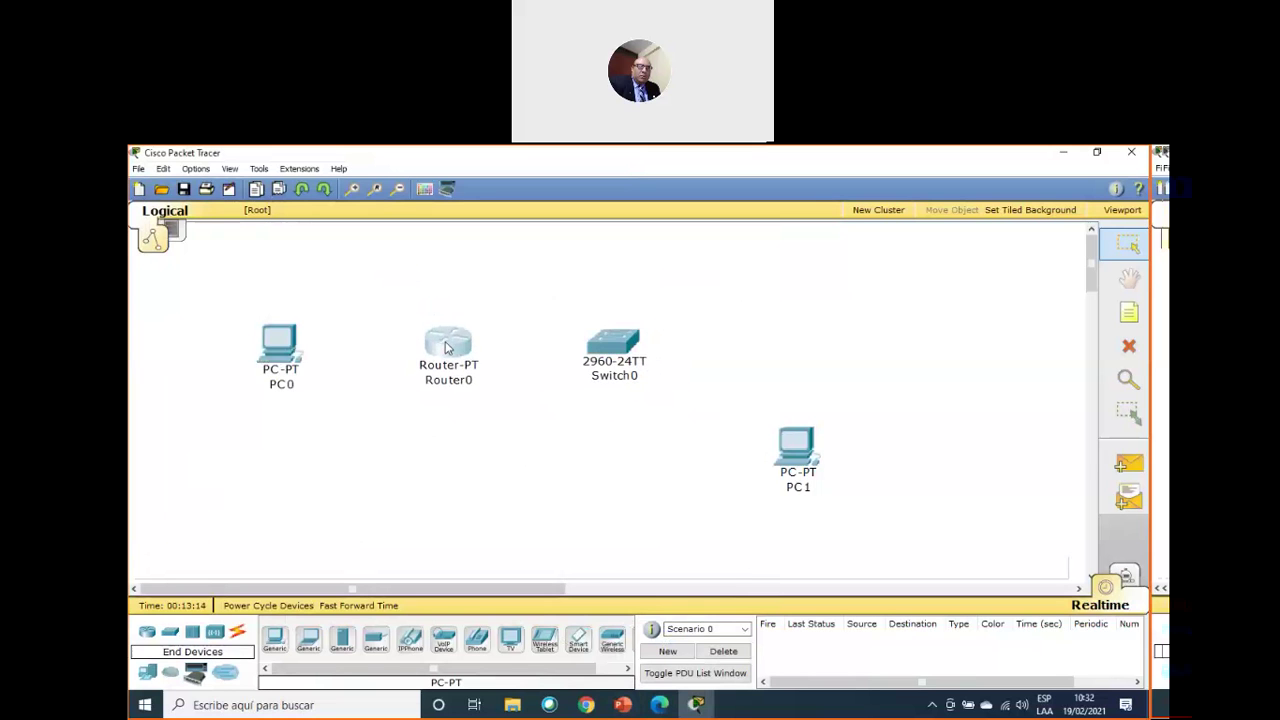
pyautogui.moveTo(626, 346)
pyautogui.mouseDown()
pyautogui.moveTo(701, 344)
pyautogui.moveTo(668, 340)
pyautogui.mouseUp()
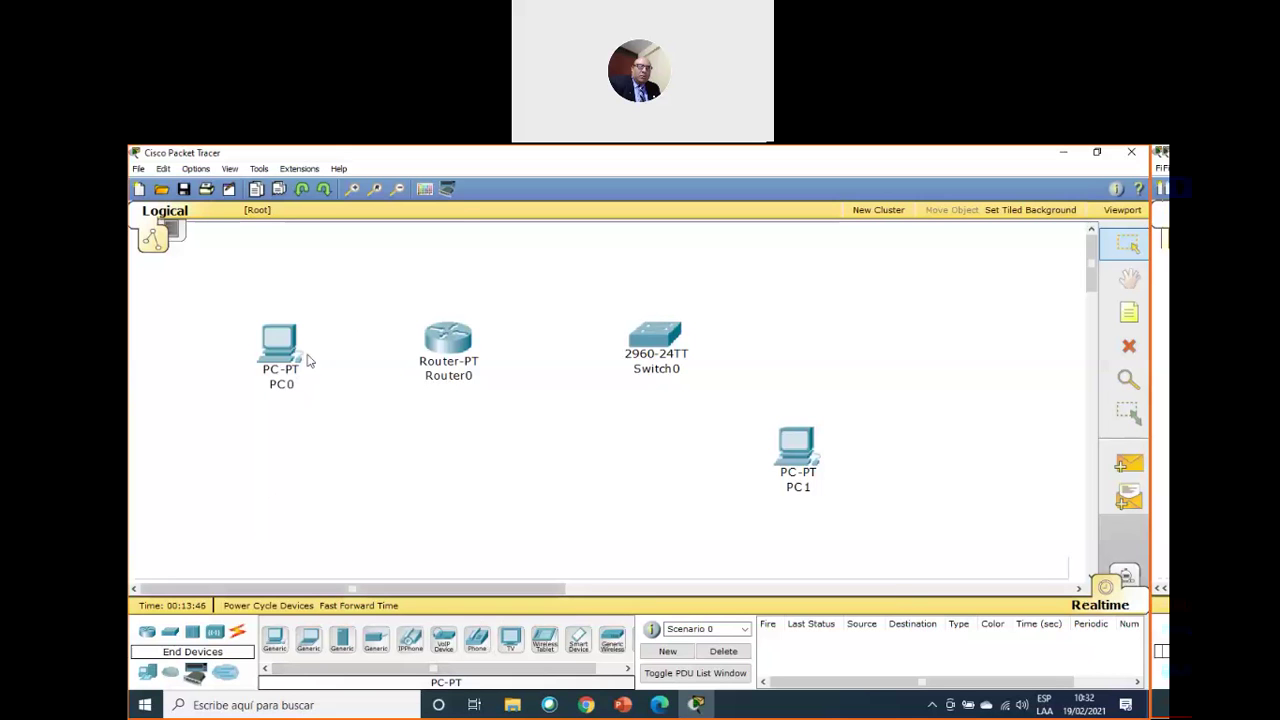
# Connect PC0's FastEthernet port to Router0's FastEthernet0/0 with a Copper Cross-Over cable, and shift PC0 slightly to level the link.
pyautogui.click(240, 635)
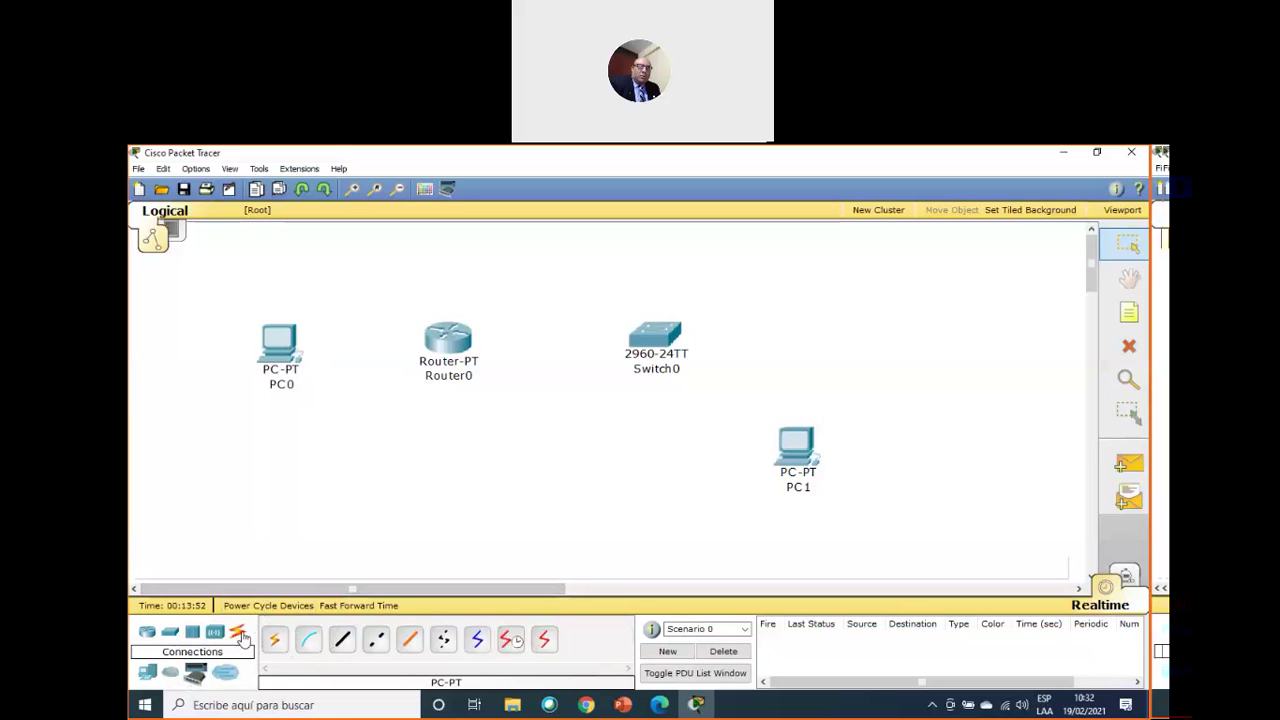
pyautogui.click(377, 645)
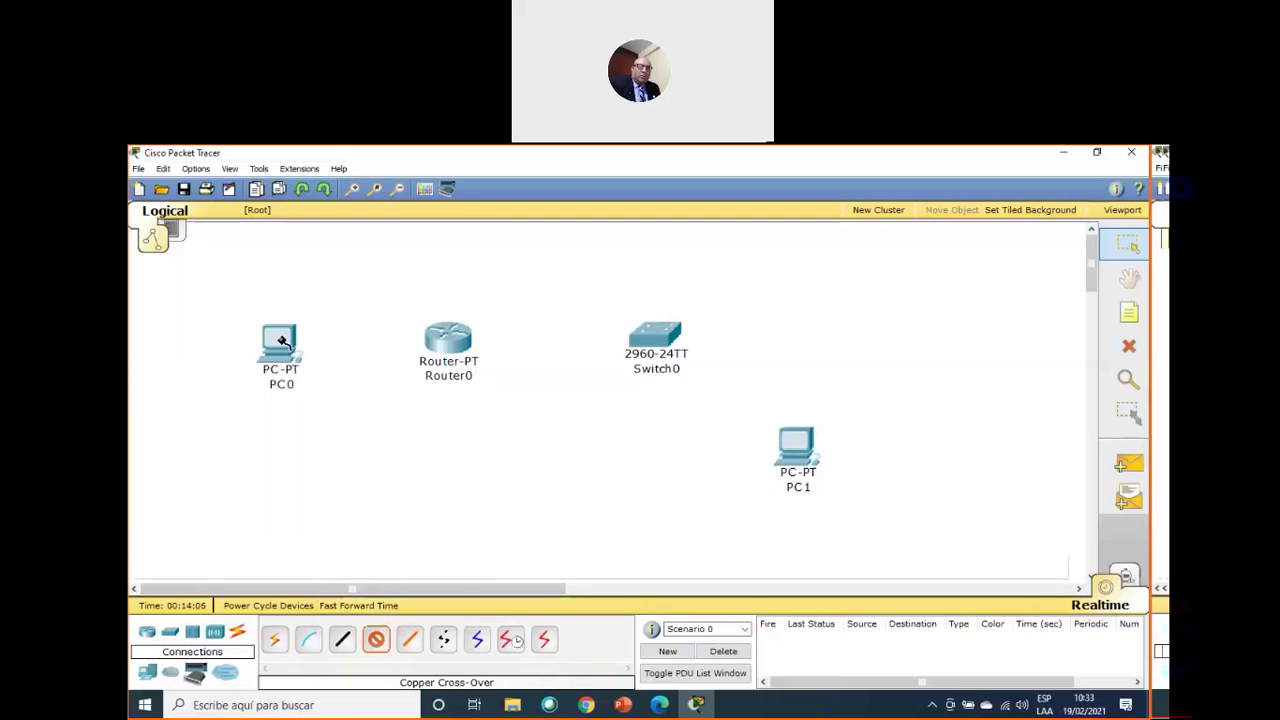
pyautogui.click(281, 341)
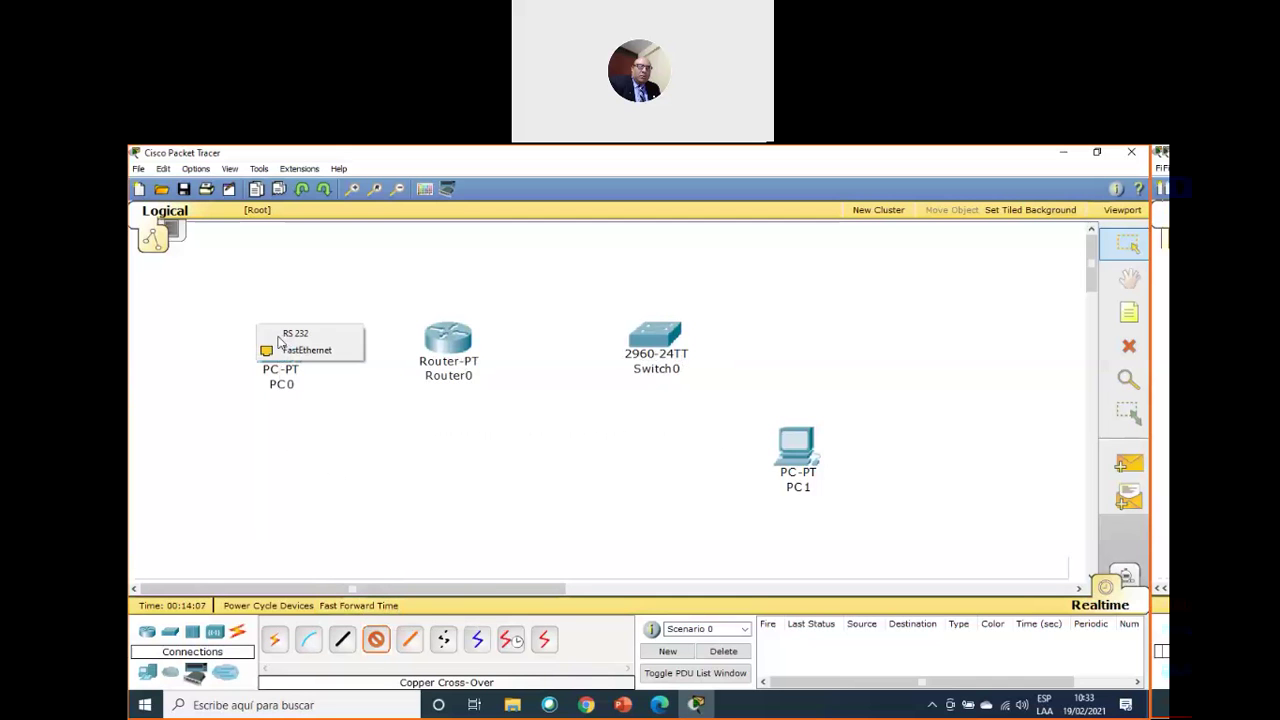
pyautogui.click(330, 351)
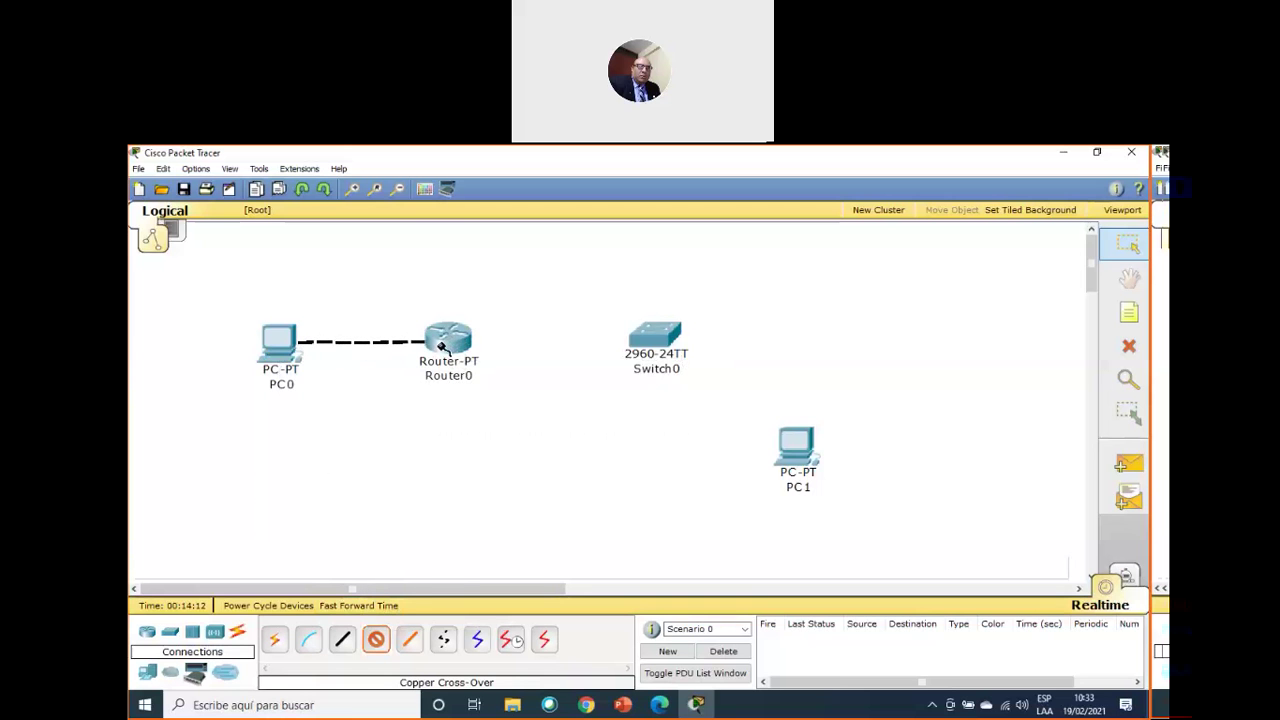
pyautogui.click(441, 345)
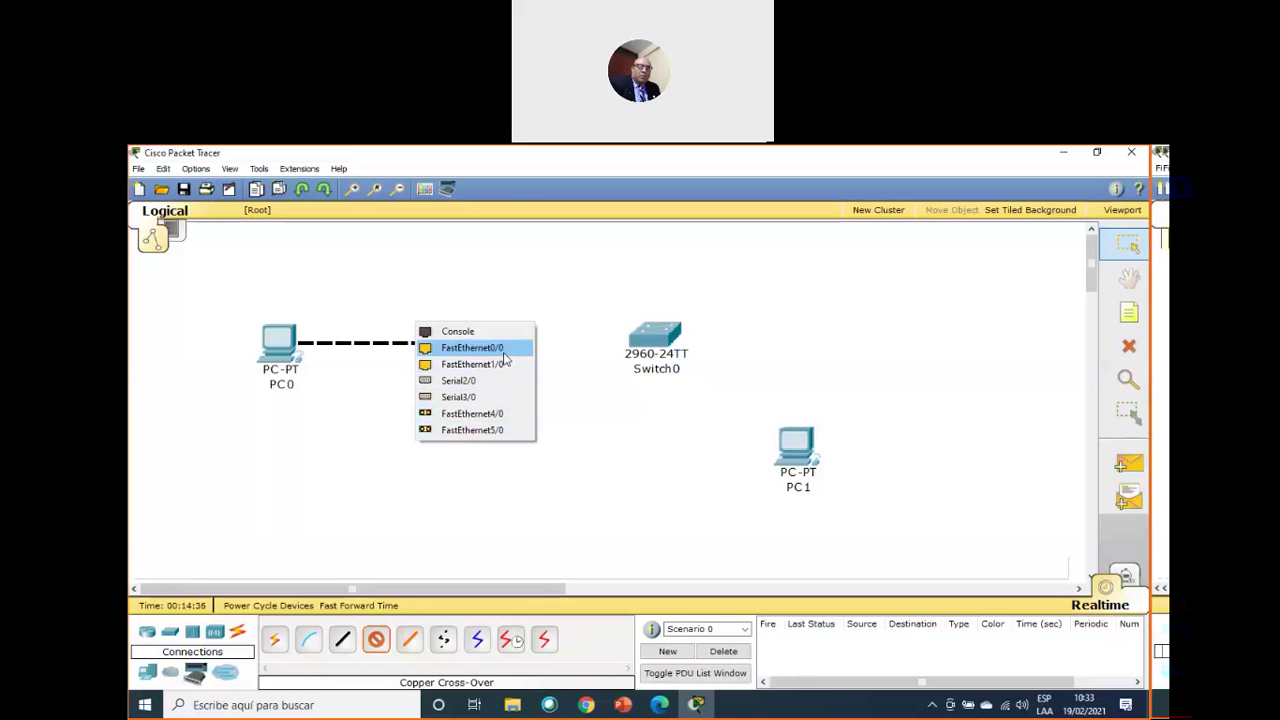
pyautogui.click(504, 352)
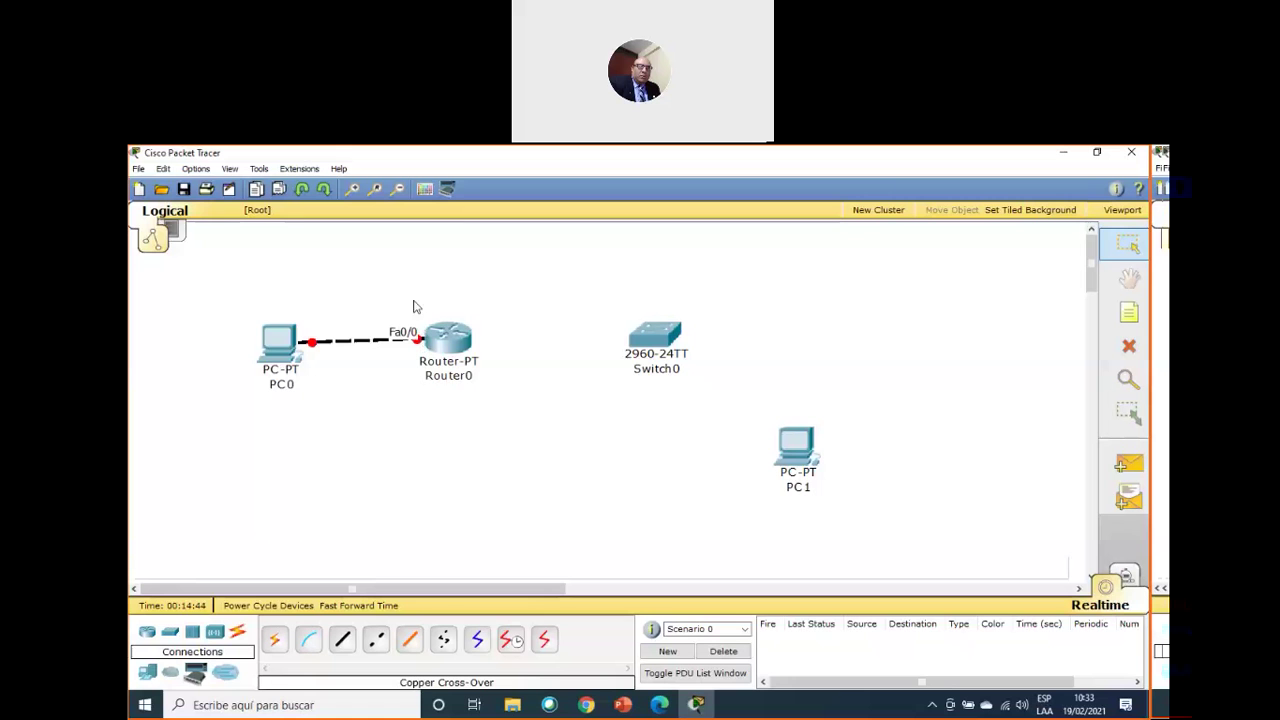
pyautogui.moveTo(281, 350); pyautogui.dragTo(270, 343)
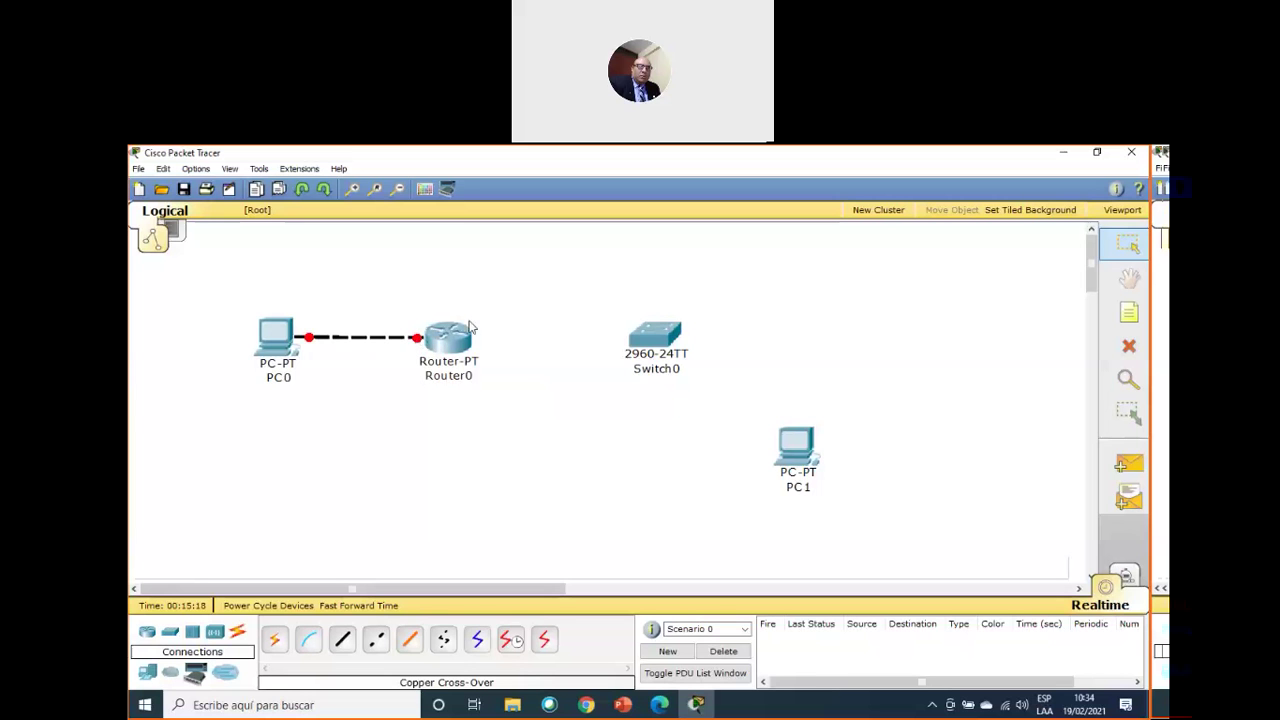
pyautogui.moveTo(662, 355)
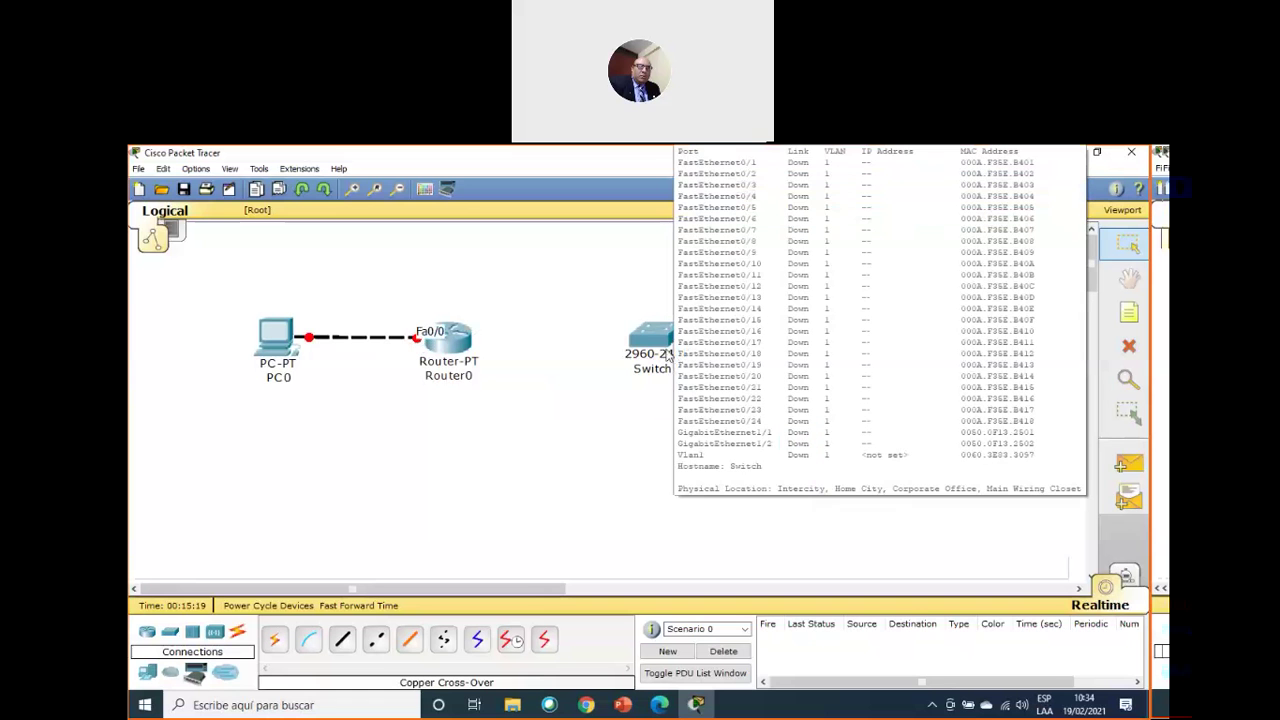